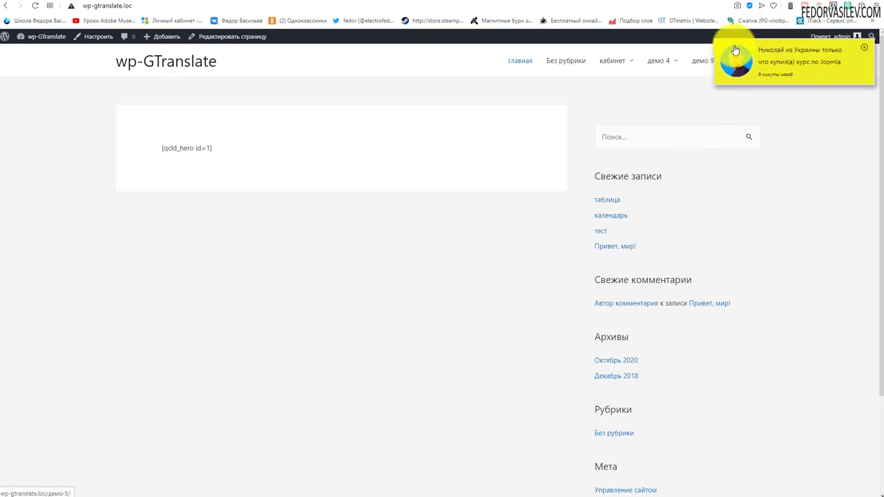
View the sales notification on the демо 5 page and the SALERT – Fake Sales Notification WooCommerce entry in the plugin search results.
{"action": "left_click", "coordinate": [769, 62]}
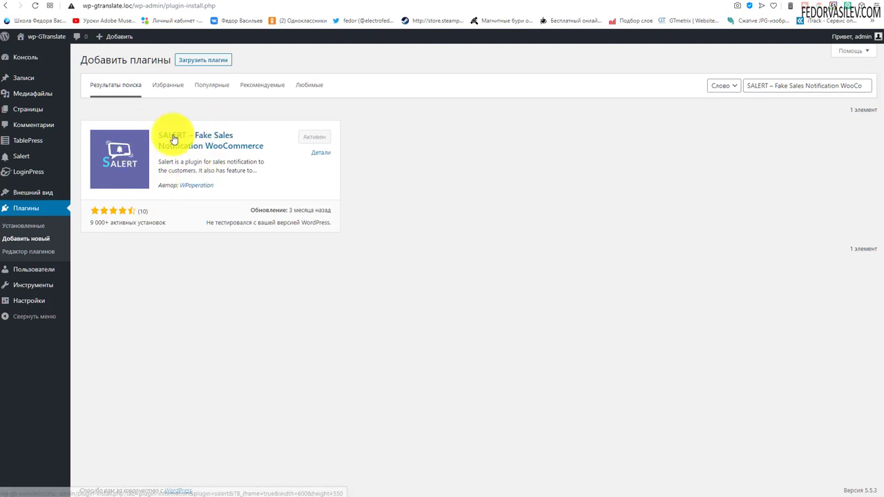
{"action": "left_click_drag", "start_coordinate": [271, 149], "coordinate": [157, 134]}
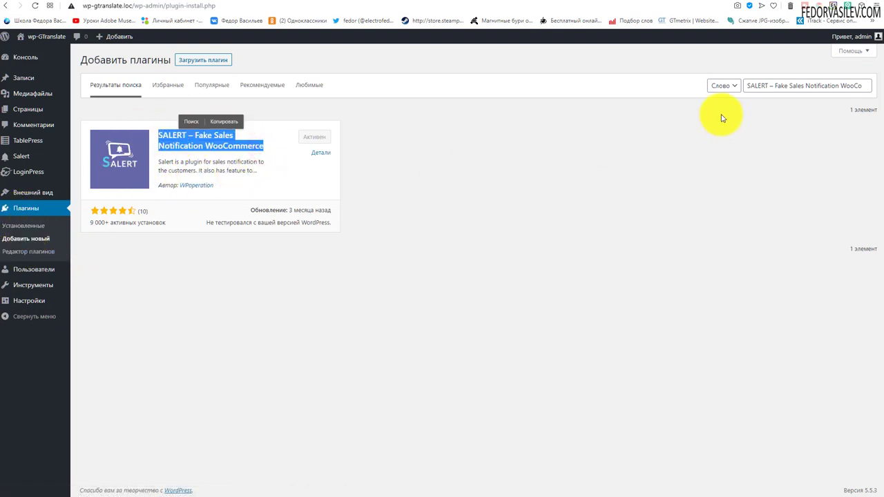
{"action": "triple_click", "coordinate": [746, 86]}
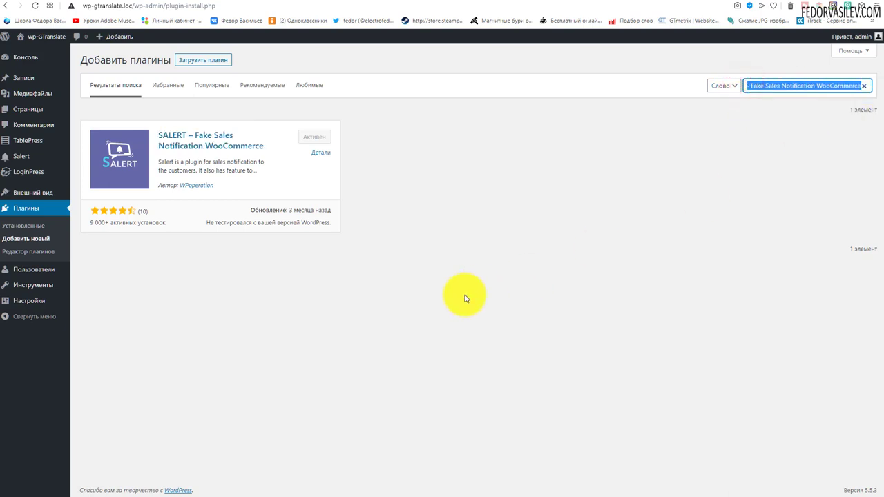
{"action": "left_click_drag", "start_coordinate": [262, 146], "coordinate": [206, 147]}
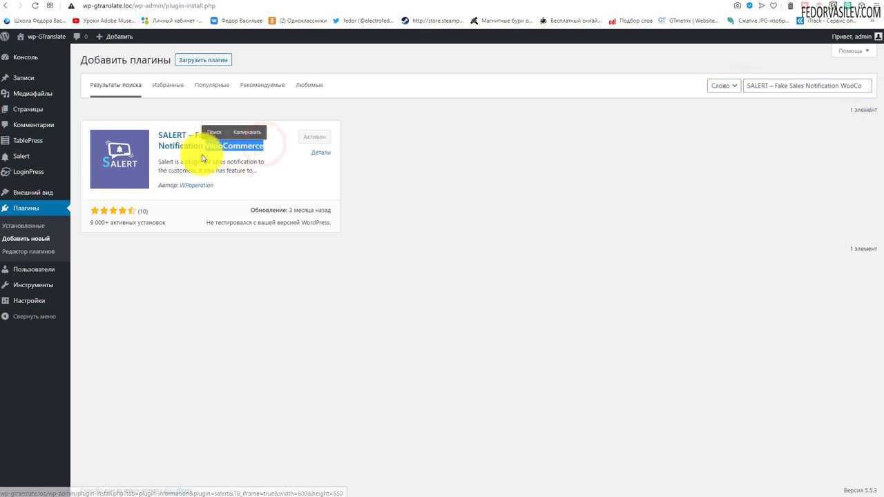
{"action": "left_click", "coordinate": [430, 62]}
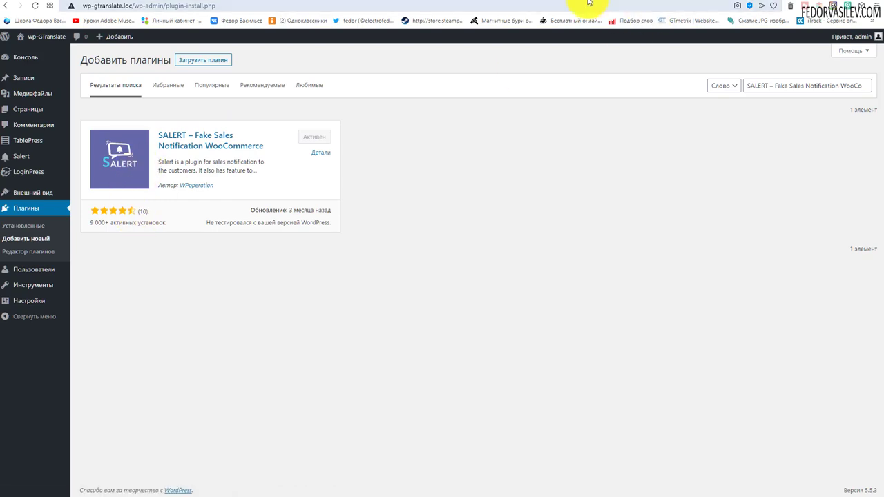
{"action": "left_click", "coordinate": [560, 2]}
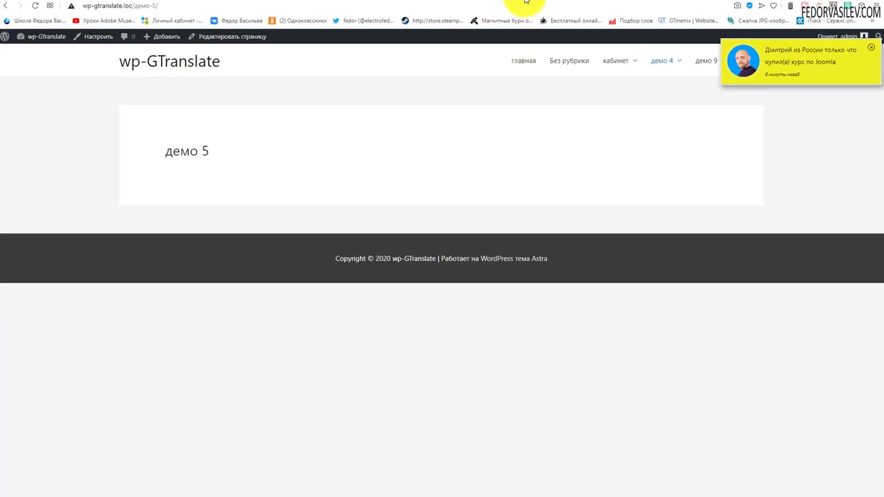
{"action": "left_click", "coordinate": [523, 4]}
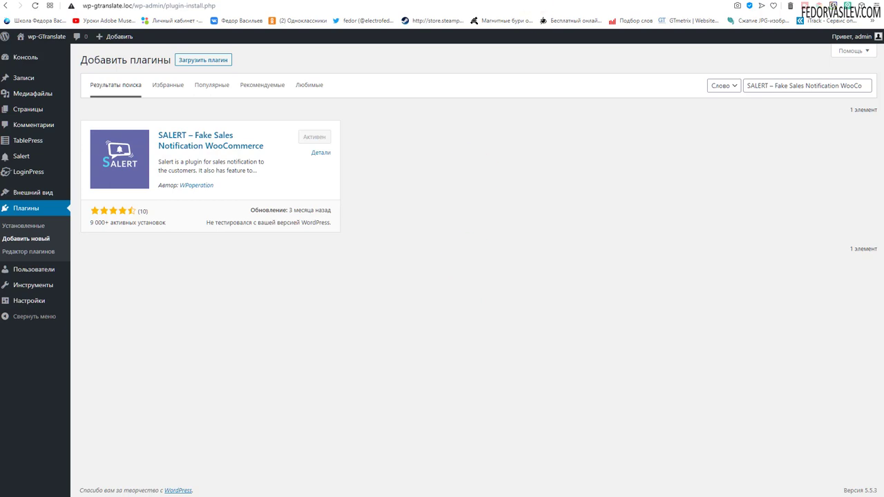
Open the Salert plugin's settings page and look over its popup settings.
{"action": "left_click", "coordinate": [562, 1]}
{"action": "left_click", "coordinate": [21, 161]}
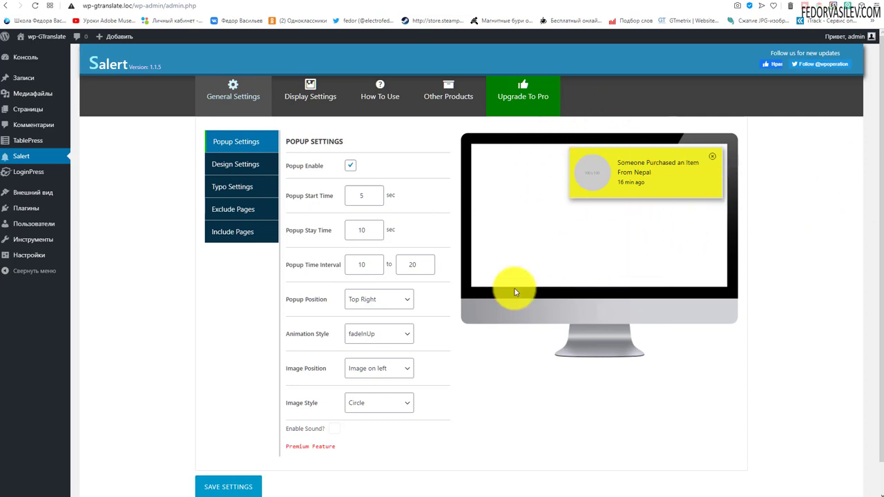
{"action": "scroll", "coordinate": [601, 246], "scroll_direction": "down", "scroll_amount": 1}
{"action": "scroll", "coordinate": [602, 249], "scroll_direction": "up", "scroll_amount": 1}
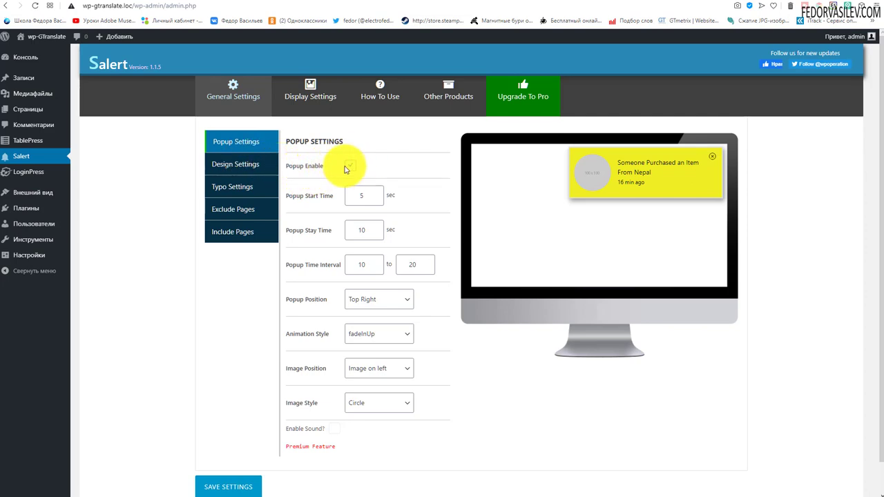
Turn the Popup Enable option off and back on, and save the plugin settings.
{"action": "left_click", "coordinate": [350, 165]}
{"action": "left_click", "coordinate": [350, 180]}
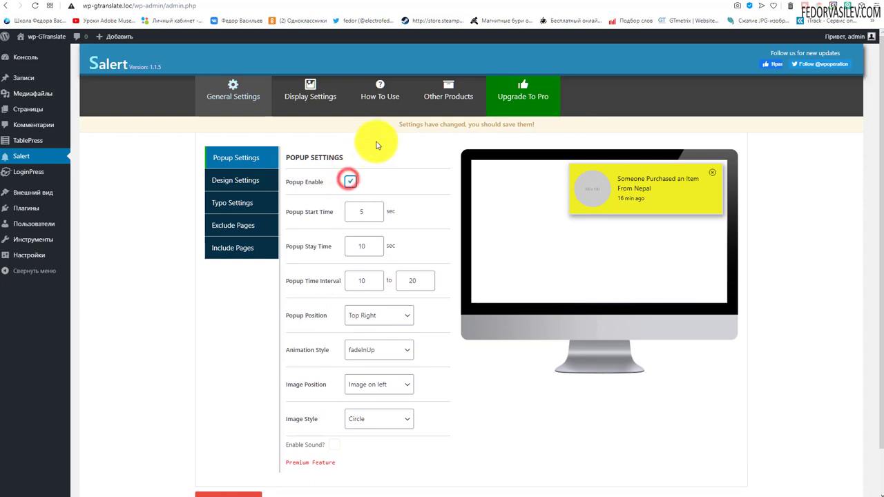
{"action": "left_click_drag", "start_coordinate": [402, 124], "coordinate": [533, 125]}
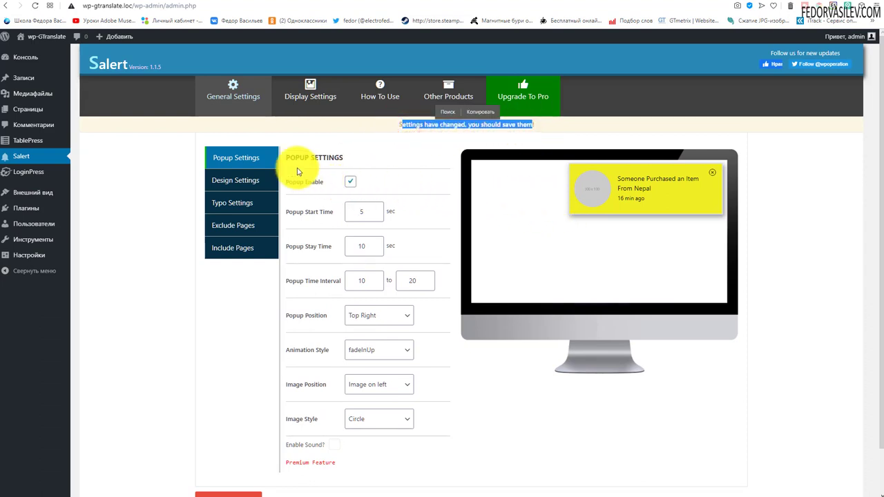
{"action": "scroll", "coordinate": [404, 188], "scroll_direction": "down", "scroll_amount": 1}
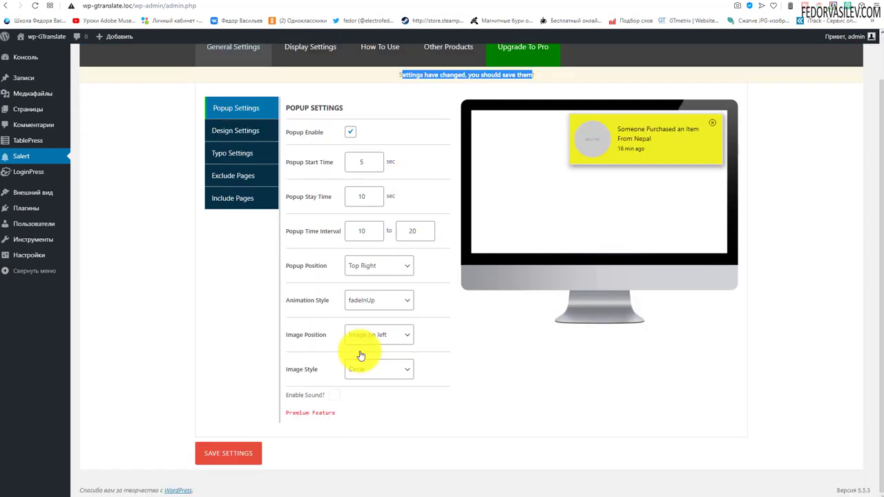
{"action": "left_click", "coordinate": [226, 457]}
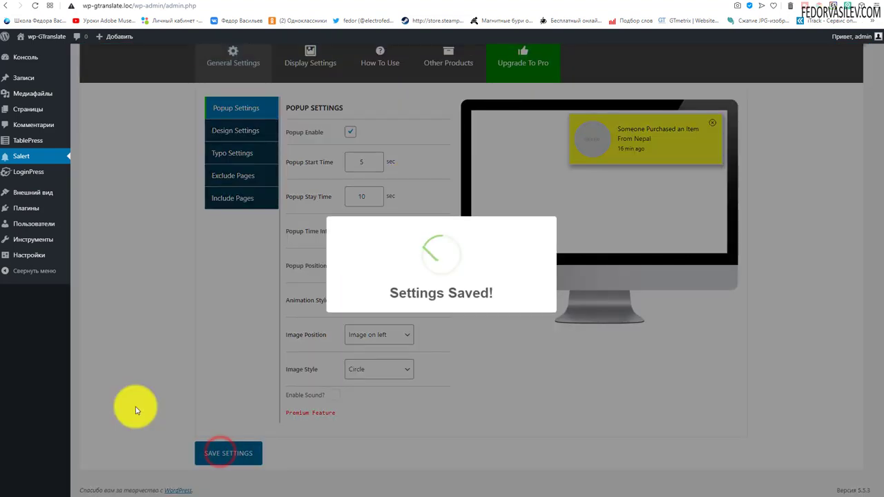
{"action": "left_click", "coordinate": [237, 257]}
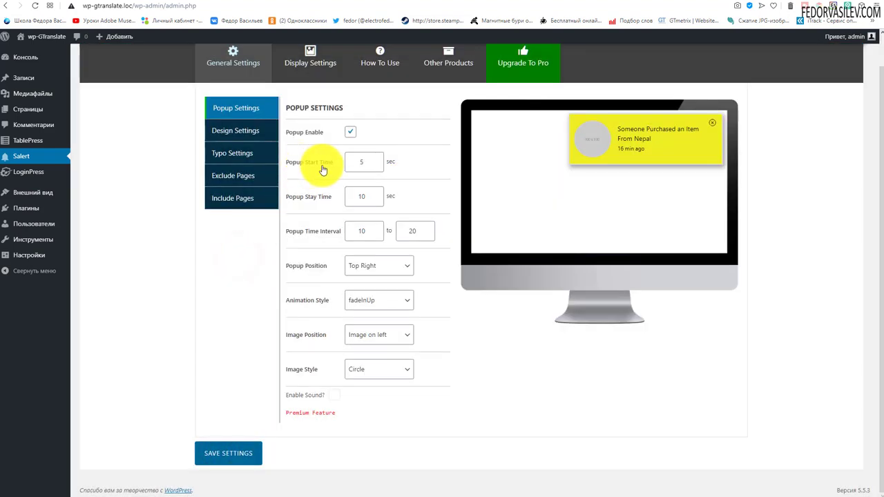
Examine the popup's start time, stay time and time interval settings along with the notification preview.
{"action": "left_click", "coordinate": [365, 162]}
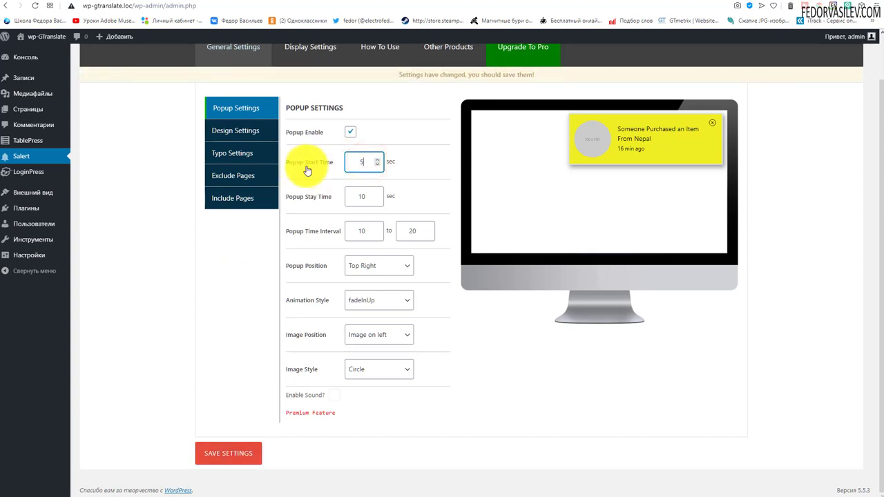
{"action": "double_click", "coordinate": [361, 163]}
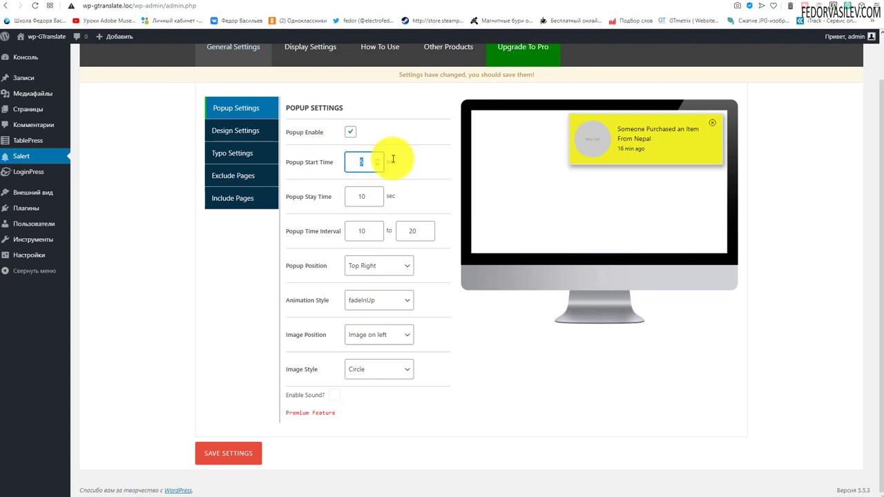
{"action": "left_click", "coordinate": [509, 404]}
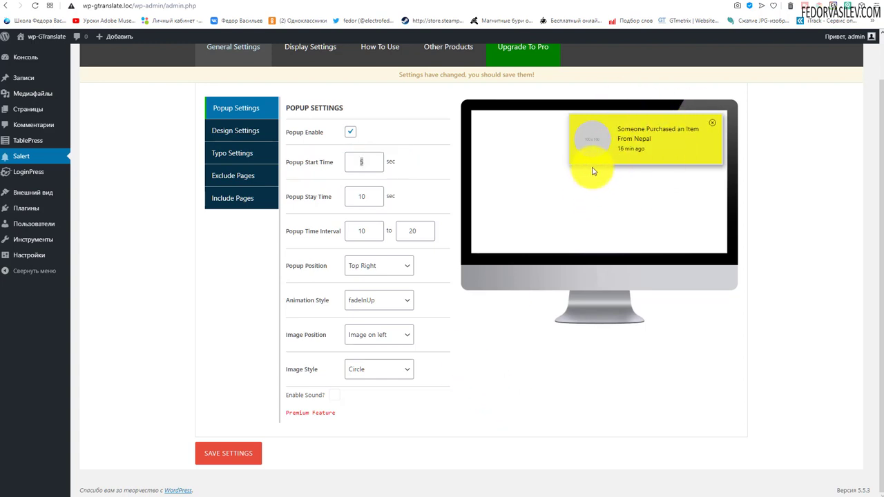
{"action": "scroll", "coordinate": [632, 193], "scroll_direction": "up", "scroll_amount": 1}
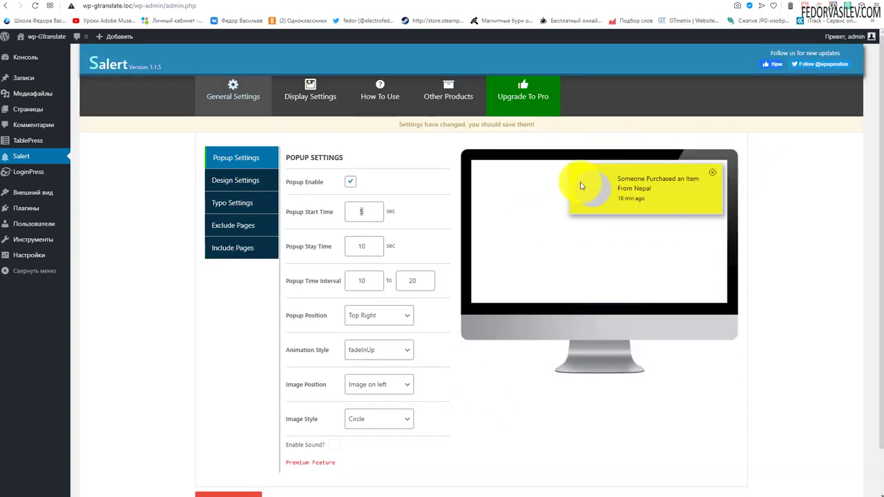
{"action": "scroll", "coordinate": [711, 105], "scroll_direction": "down", "scroll_amount": 1}
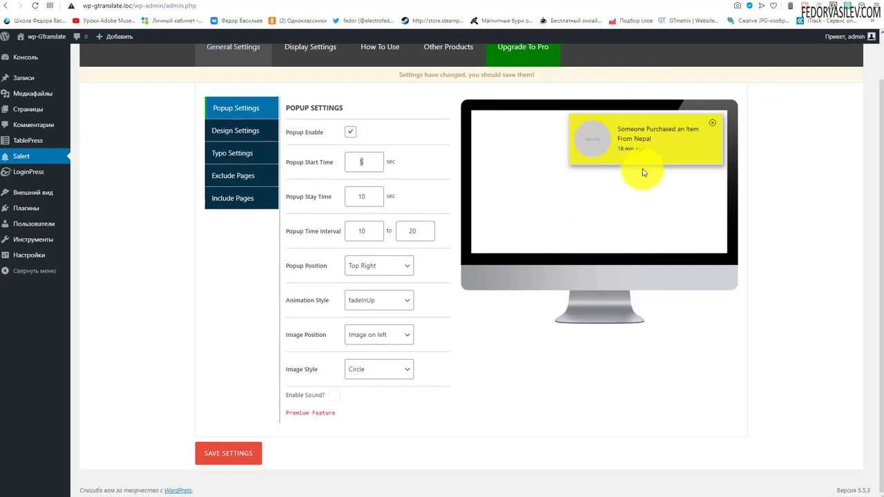
{"action": "left_click", "coordinate": [367, 199]}
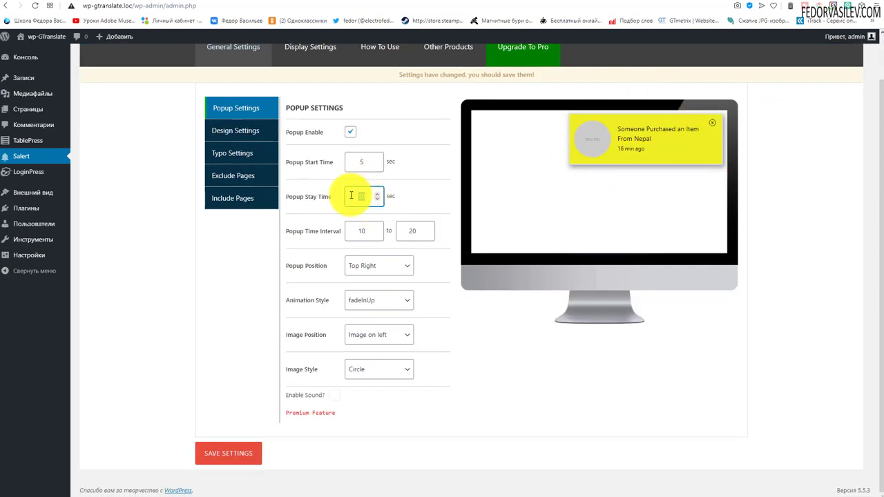
{"action": "left_click", "coordinate": [337, 236]}
{"action": "triple_click", "coordinate": [337, 234]}
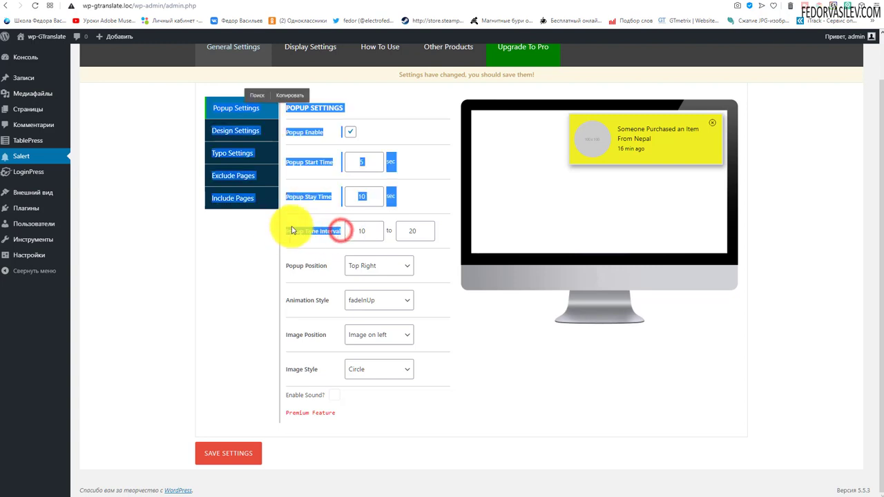
{"action": "left_click", "coordinate": [362, 231]}
Try the Bottom Left popup position in the preview and return the position to Top Right.
{"action": "left_click", "coordinate": [364, 268]}
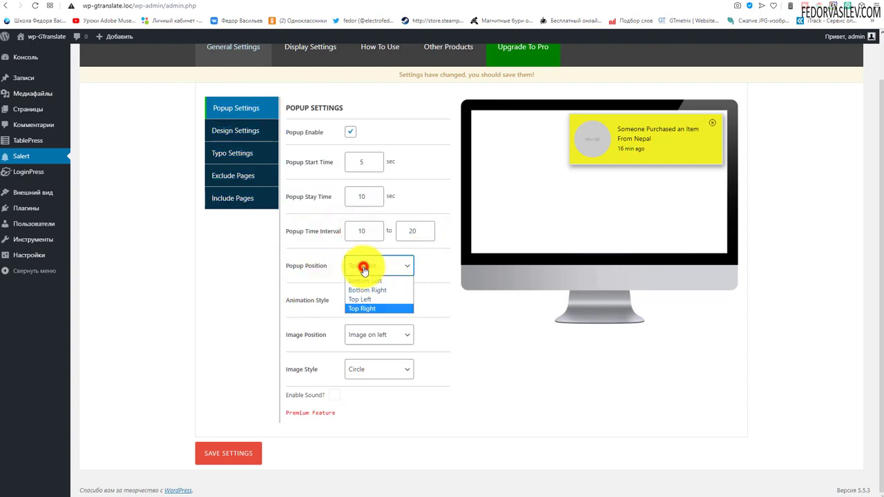
{"action": "left_click", "coordinate": [362, 282]}
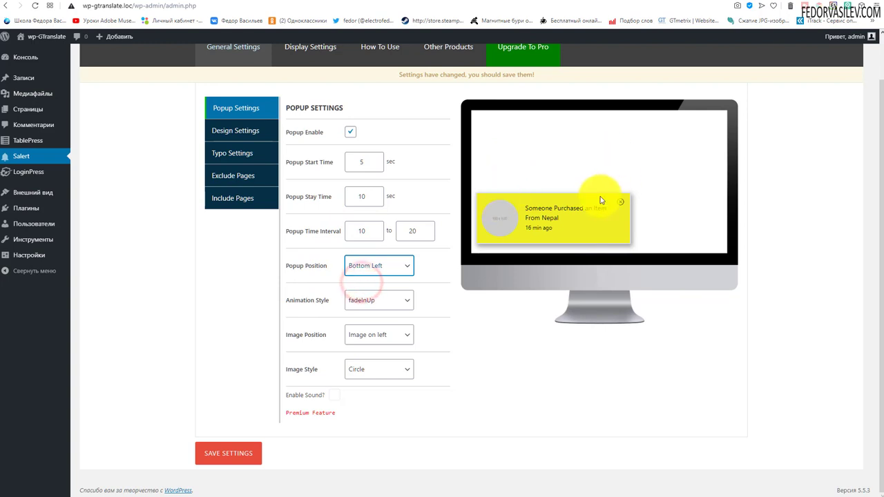
{"action": "left_click", "coordinate": [375, 265]}
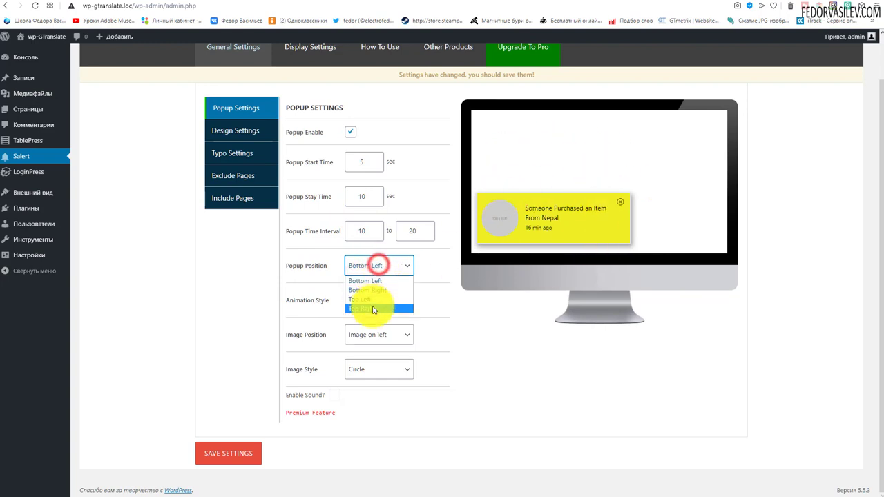
{"action": "left_click", "coordinate": [374, 306]}
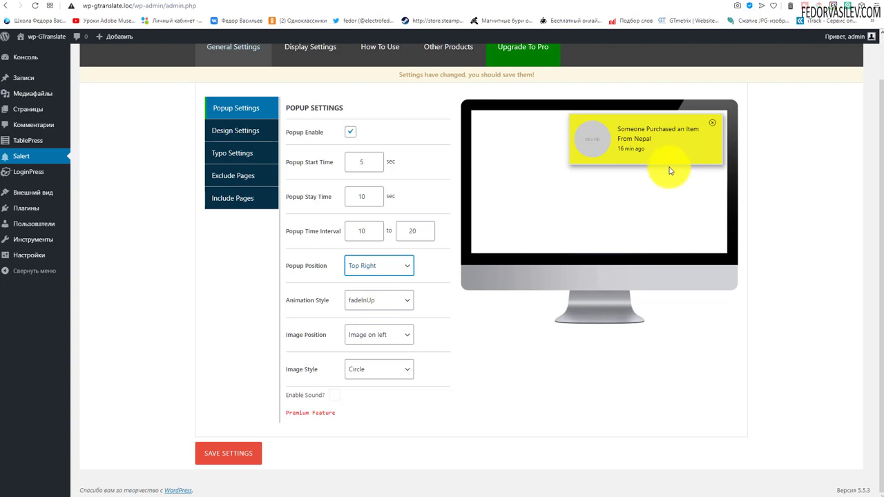
Preview the zoomInRight, jackInTheBox, lightSpeedIn and fadeInRight animations, and set the popup's animation style to bounceInUp.
{"action": "left_click", "coordinate": [361, 304]}
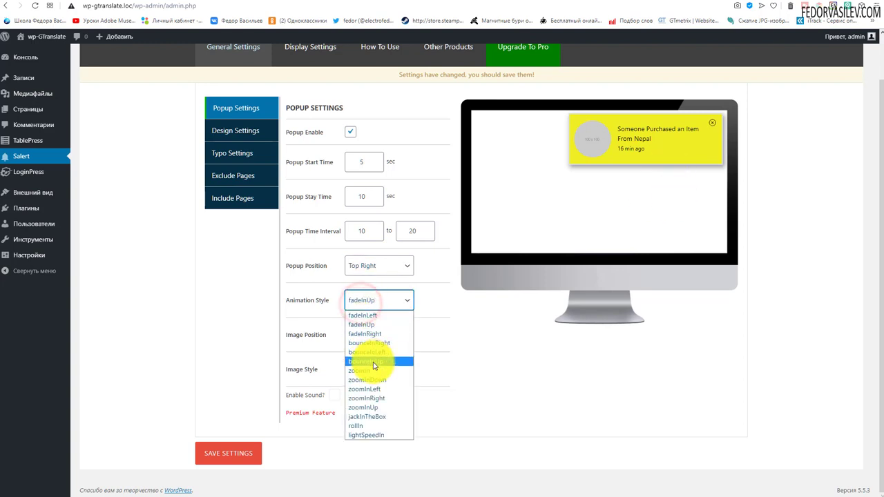
{"action": "left_click", "coordinate": [365, 398]}
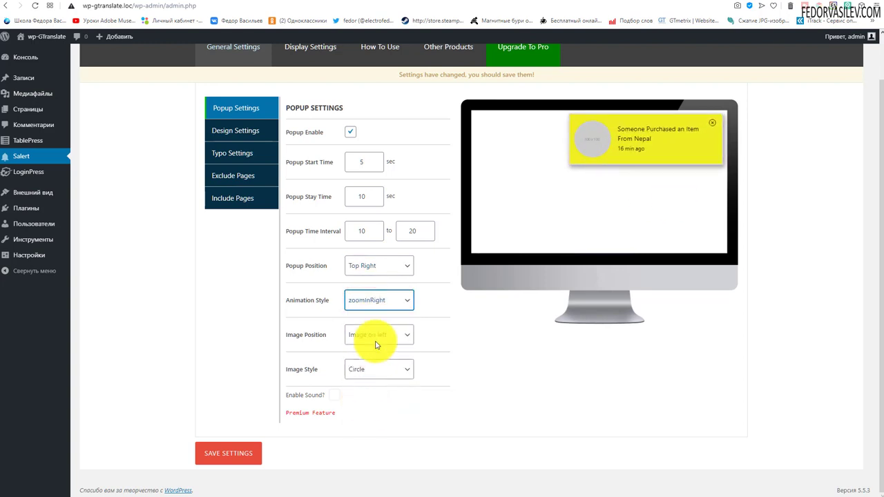
{"action": "left_click", "coordinate": [385, 299]}
{"action": "left_click", "coordinate": [370, 417]}
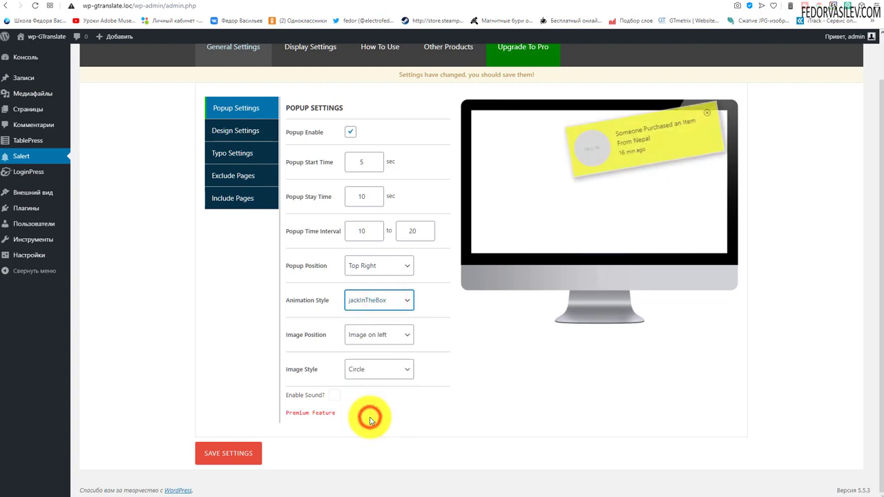
{"action": "left_click", "coordinate": [382, 300]}
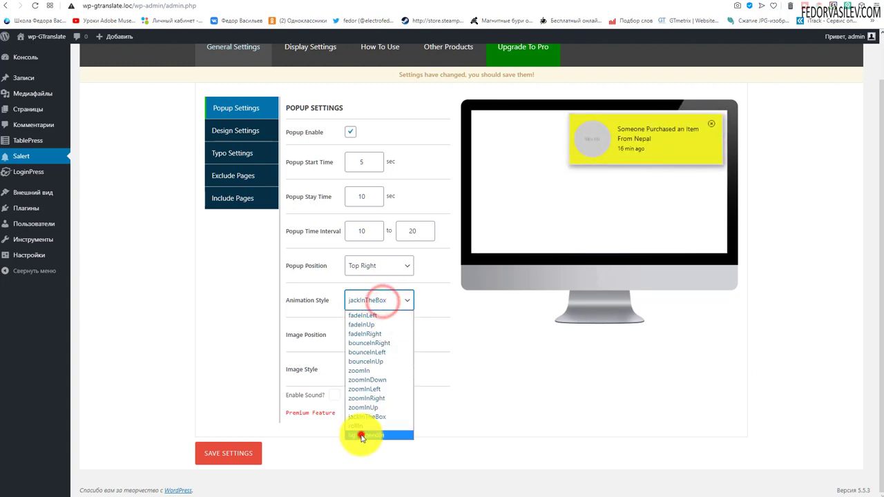
{"action": "left_click", "coordinate": [361, 437]}
{"action": "left_click", "coordinate": [362, 300]}
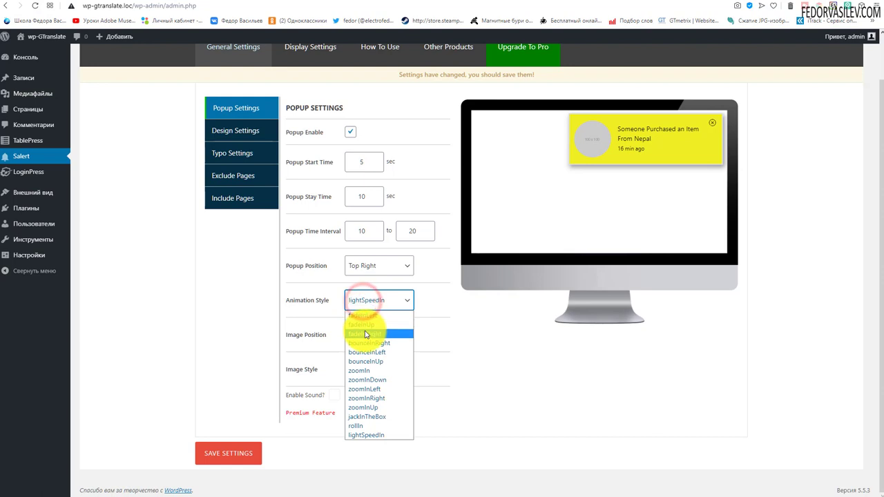
{"action": "left_click", "coordinate": [366, 334]}
{"action": "left_click", "coordinate": [376, 301]}
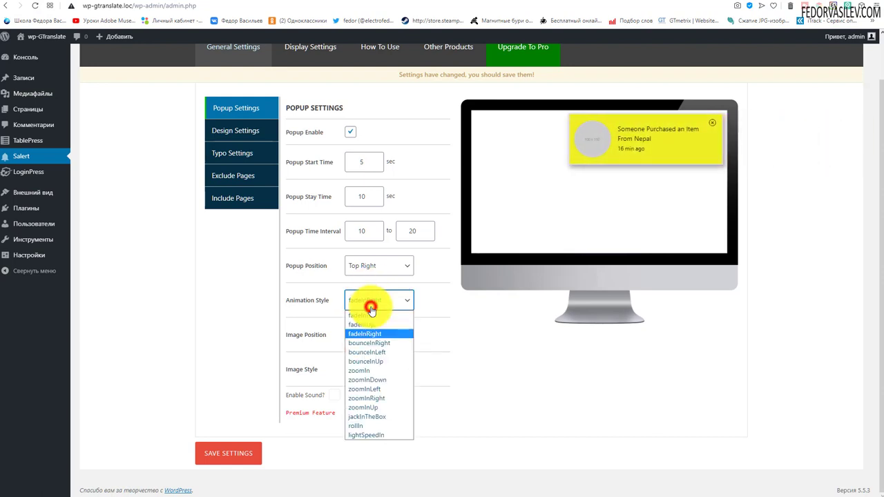
{"action": "left_click", "coordinate": [366, 362]}
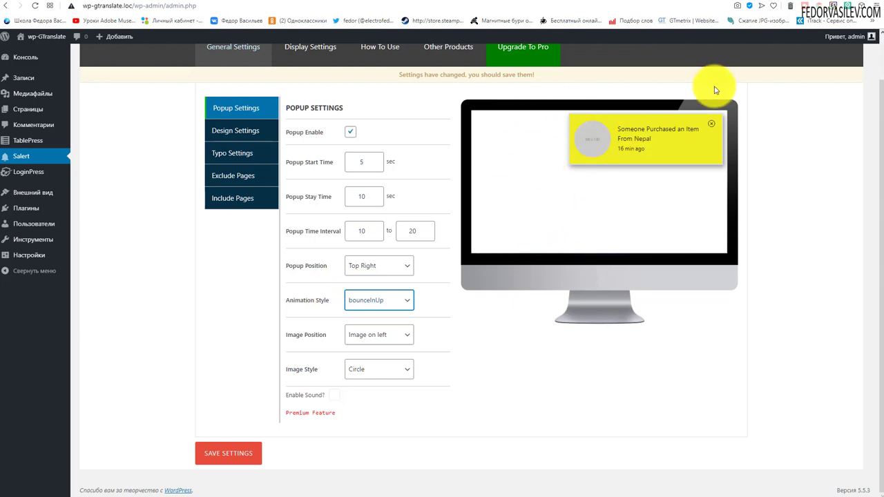
Try the popup image position Image on right and return it to Image on left.
{"action": "left_click", "coordinate": [373, 335]}
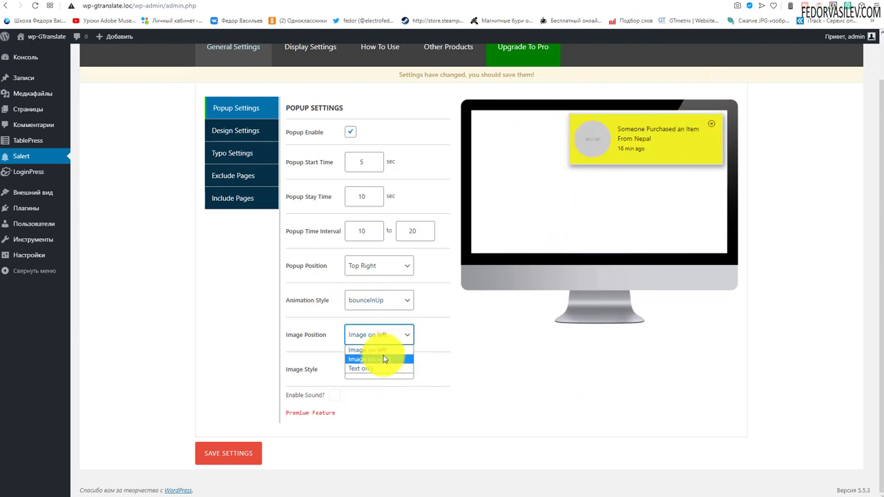
{"action": "left_click", "coordinate": [385, 359]}
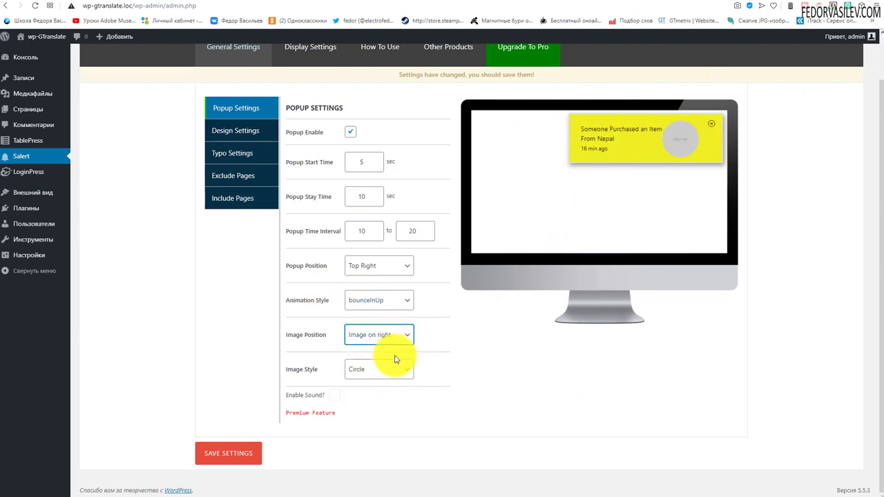
{"action": "left_click", "coordinate": [380, 336]}
{"action": "left_click", "coordinate": [370, 348]}
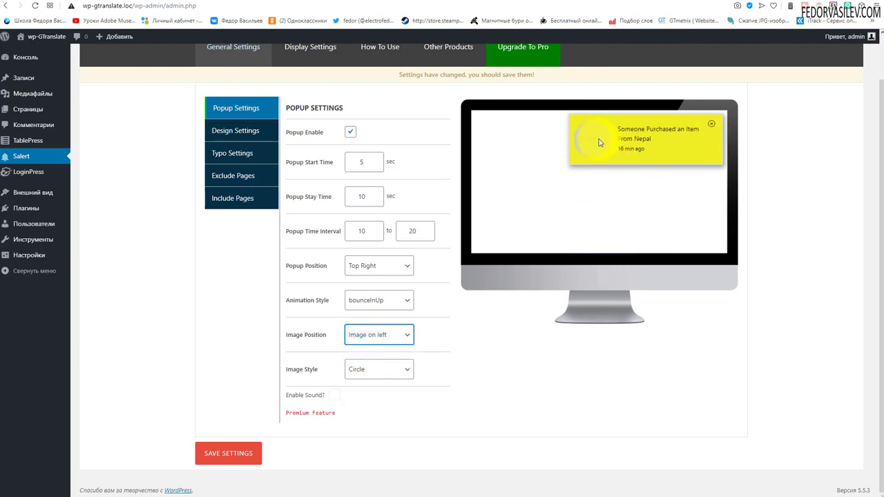
Try the Square image style on the popup and return the image style to Circle.
{"action": "left_click", "coordinate": [378, 369]}
{"action": "left_click", "coordinate": [384, 395]}
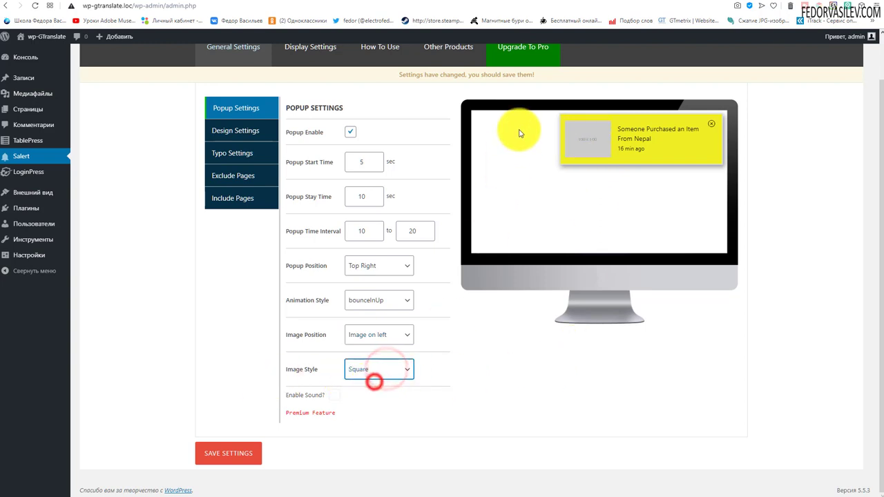
{"action": "left_click", "coordinate": [392, 369]}
{"action": "left_click", "coordinate": [362, 394]}
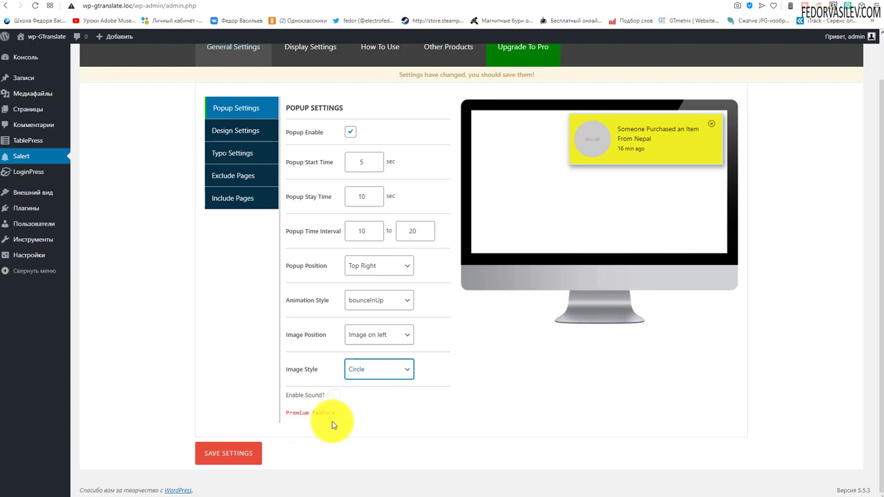
Try to enable the popup sound and save the popup settings.
{"action": "left_click", "coordinate": [333, 396]}
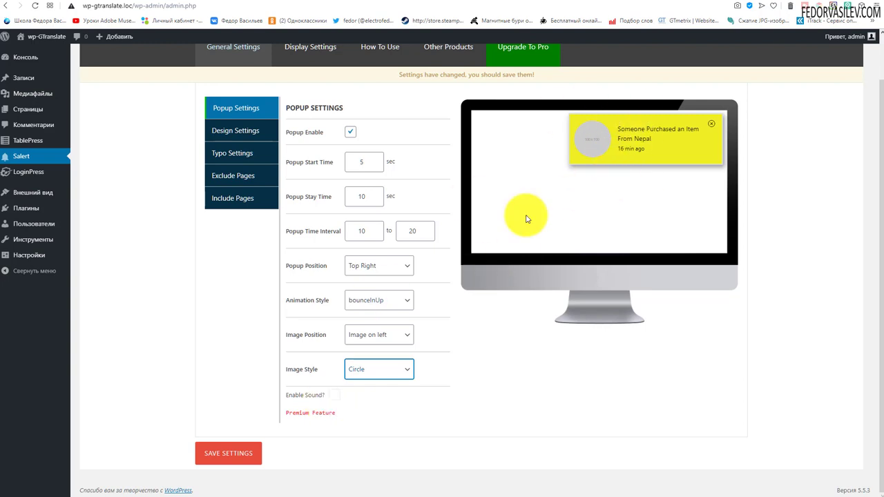
{"action": "left_click", "coordinate": [337, 396]}
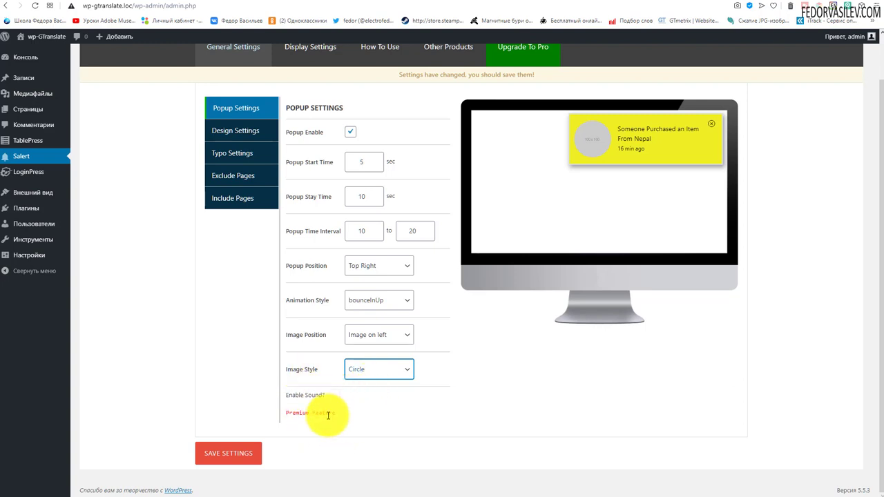
{"action": "left_click", "coordinate": [232, 456]}
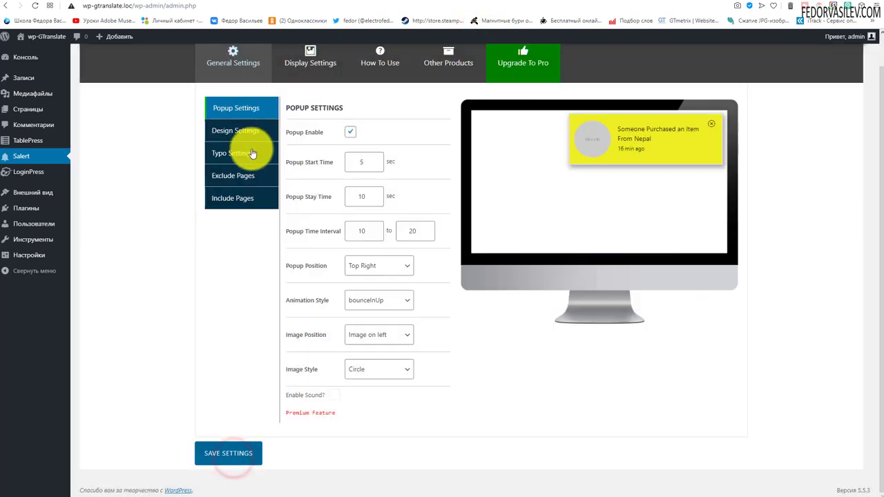
Open the design settings, preview a blue popup background, and set the background color to bright yellow #f2ff00.
{"action": "left_click", "coordinate": [238, 132]}
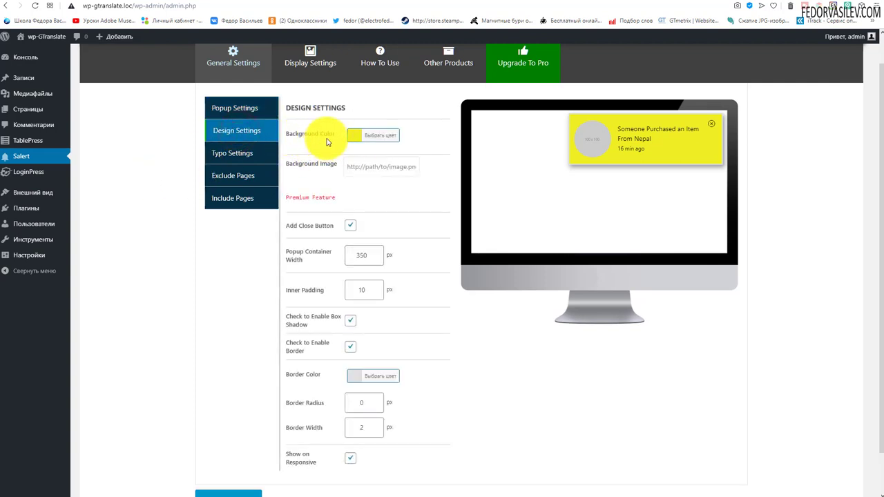
{"action": "left_click", "coordinate": [353, 137]}
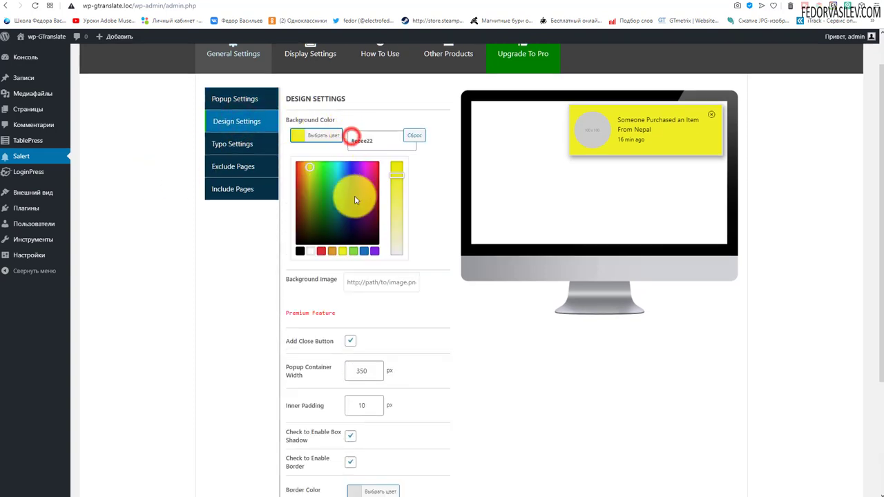
{"action": "left_click", "coordinate": [354, 251]}
{"action": "left_click", "coordinate": [365, 251]}
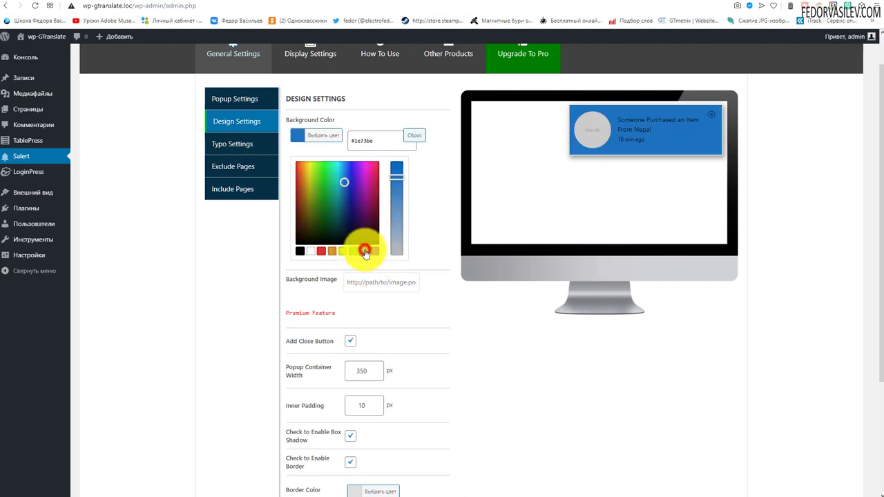
{"action": "left_click_drag", "start_coordinate": [328, 212], "coordinate": [305, 161]}
{"action": "mouse_move", "coordinate": [364, 186]}
{"action": "left_mouse_down"}
{"action": "mouse_move", "coordinate": [339, 154]}
{"action": "mouse_move", "coordinate": [311, 159]}
{"action": "left_mouse_up"}
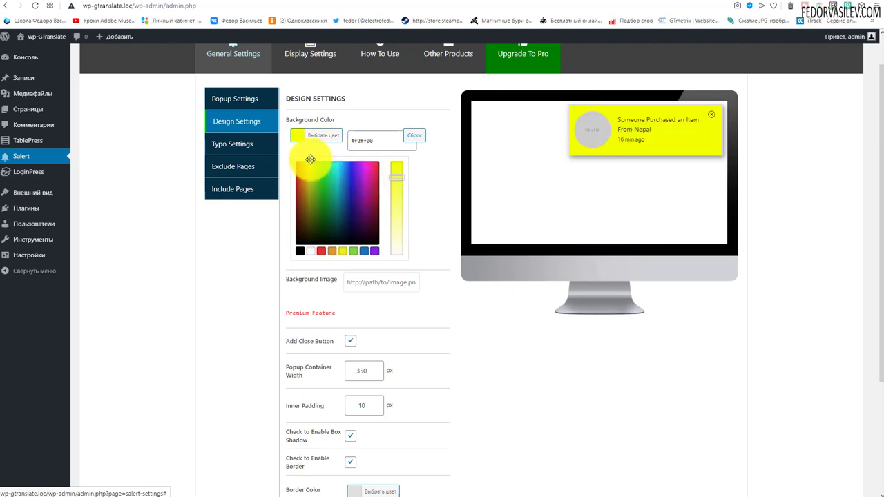
{"action": "left_click", "coordinate": [394, 25]}
{"action": "scroll", "coordinate": [296, 233], "scroll_direction": "up", "scroll_amount": 1}
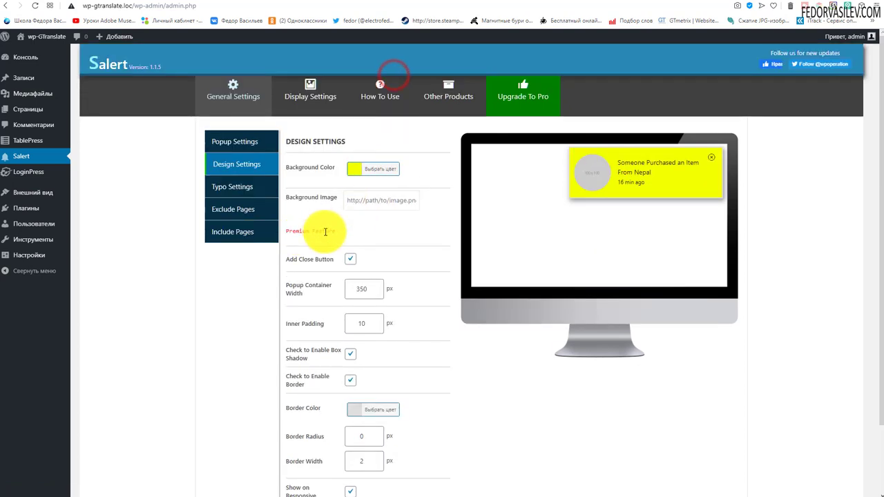
Review the Background Image option, and try the popup with its close button turned off before enabling it again.
{"action": "left_click_drag", "start_coordinate": [324, 231], "coordinate": [292, 232]}
{"action": "left_click", "coordinate": [376, 231]}
{"action": "scroll", "coordinate": [395, 200], "scroll_direction": "down", "scroll_amount": 2}
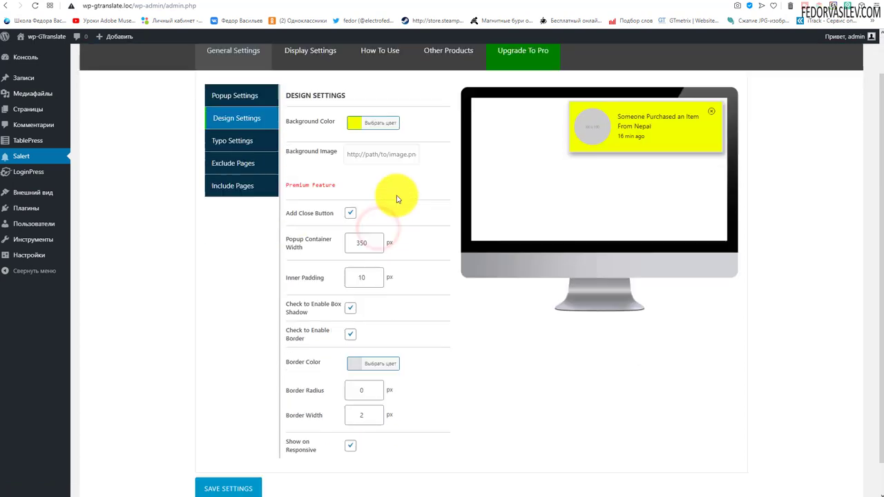
{"action": "scroll", "coordinate": [414, 199], "scroll_direction": "up", "scroll_amount": 2}
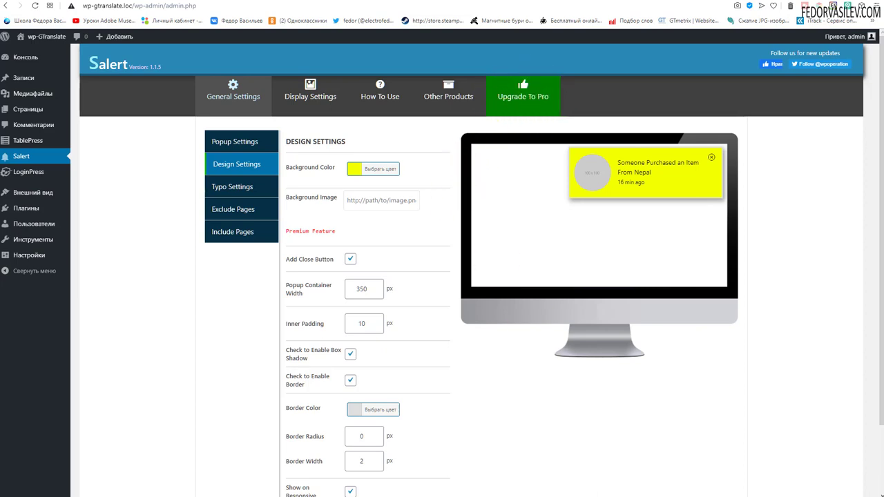
{"action": "scroll", "coordinate": [523, 78], "scroll_direction": "down", "scroll_amount": 1}
{"action": "left_click", "coordinate": [351, 214]}
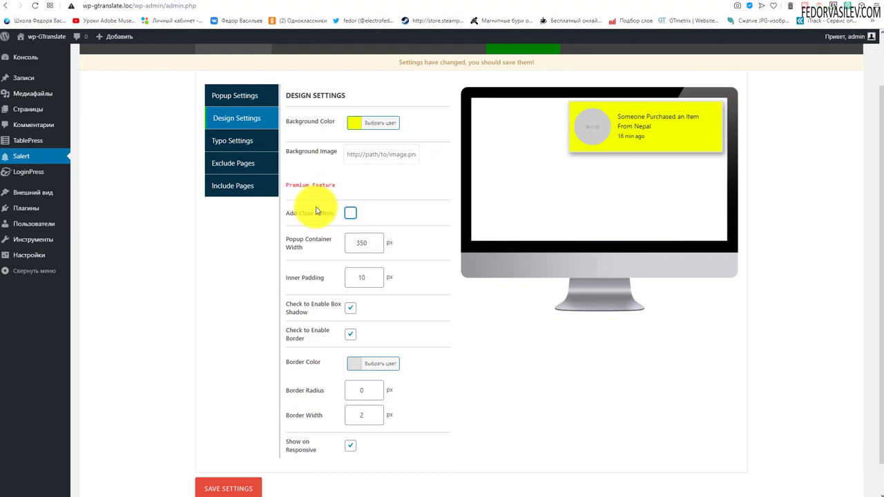
{"action": "left_click", "coordinate": [355, 216]}
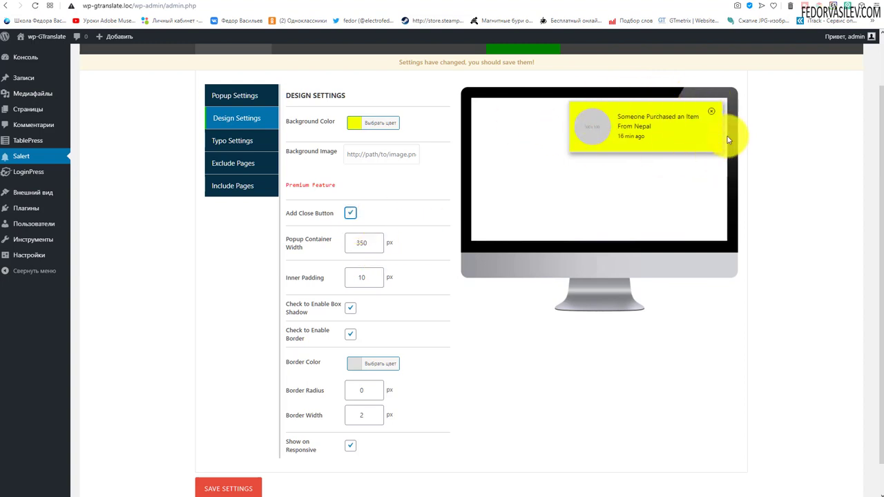
Examine the Popup Container Width and Inner Padding settings against the notification preview.
{"action": "left_click", "coordinate": [368, 242]}
{"action": "left_click", "coordinate": [423, 280]}
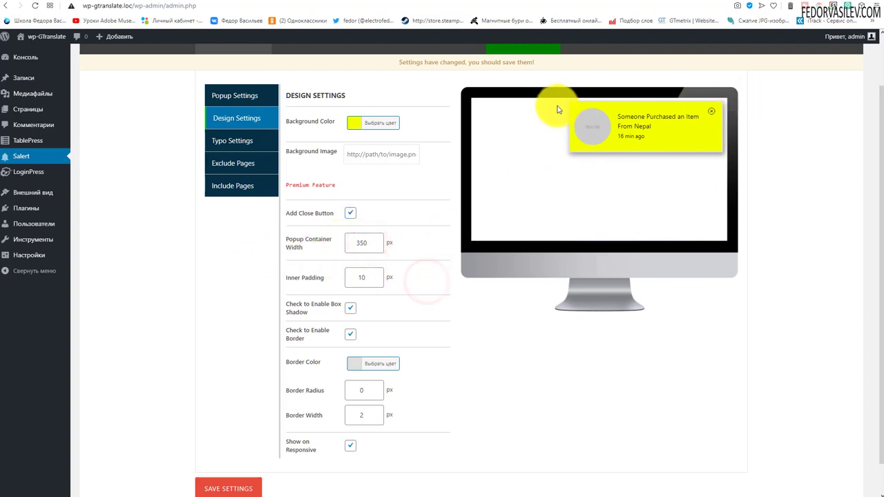
{"action": "left_click", "coordinate": [361, 277]}
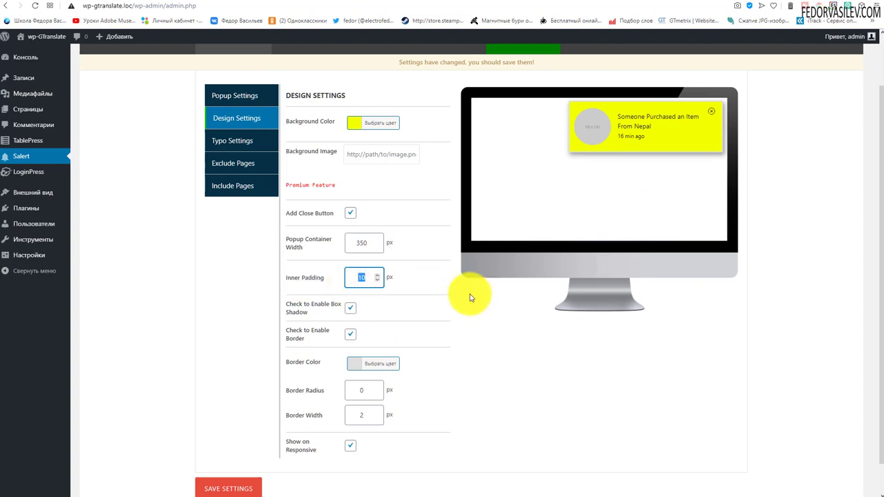
{"action": "left_click", "coordinate": [470, 294]}
Try the popup without its box shadow and border, and turn both options back on.
{"action": "scroll", "coordinate": [577, 122], "scroll_direction": "down", "scroll_amount": 1}
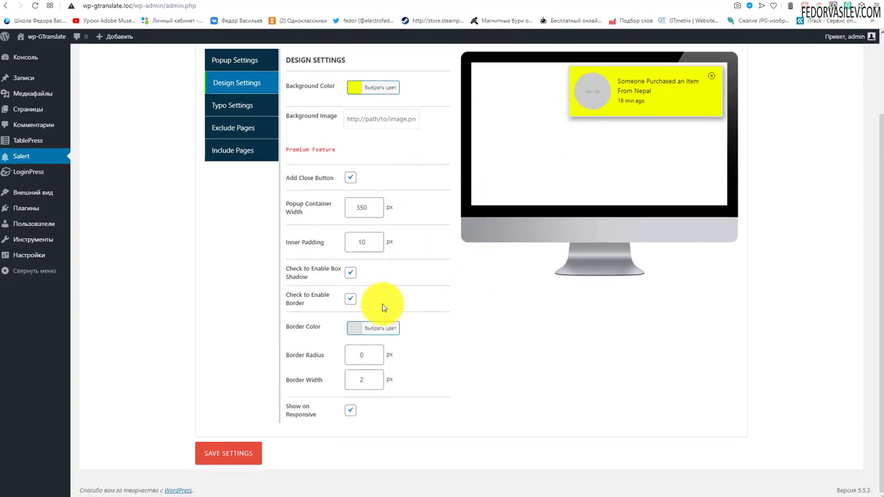
{"action": "left_click", "coordinate": [350, 275]}
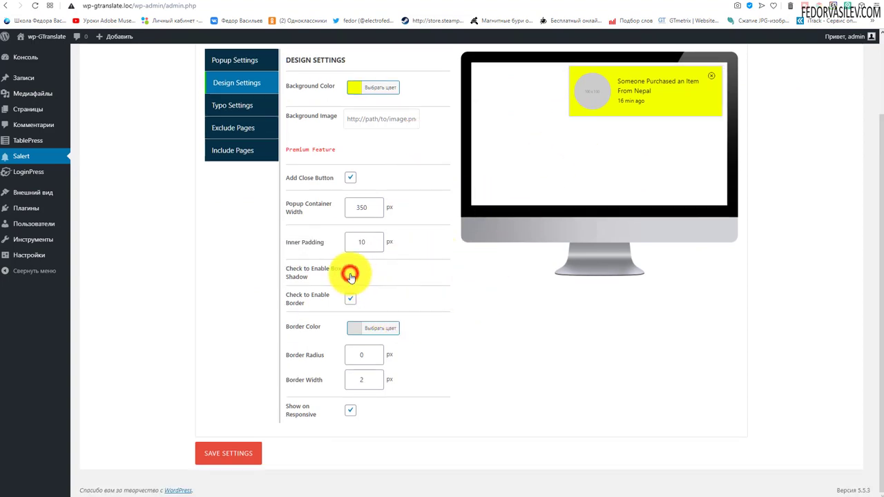
{"action": "left_click", "coordinate": [350, 273]}
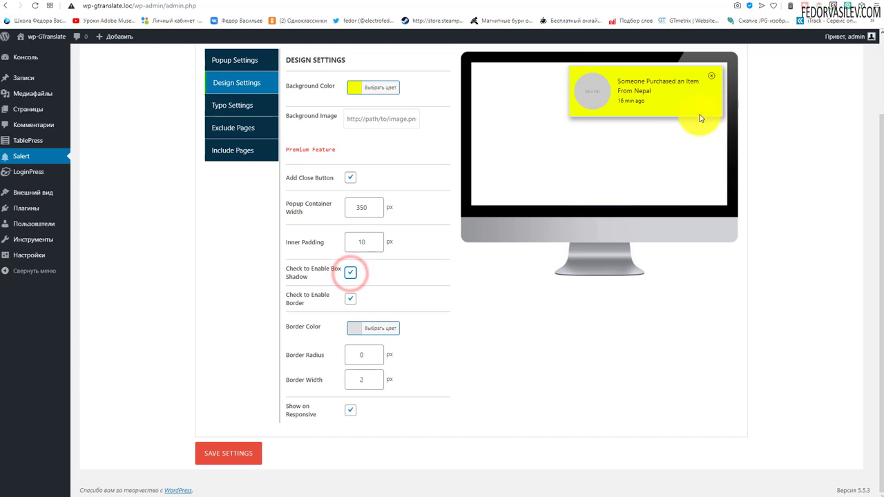
{"action": "left_click", "coordinate": [353, 272]}
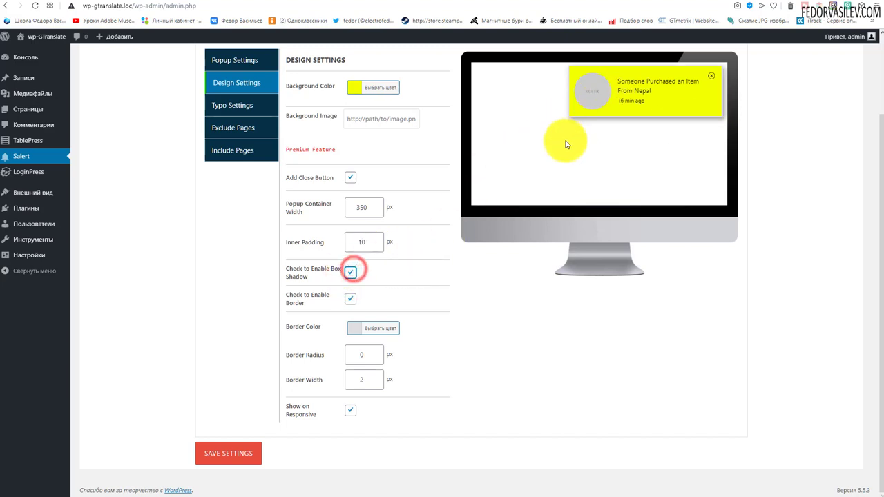
{"action": "left_click", "coordinate": [351, 302]}
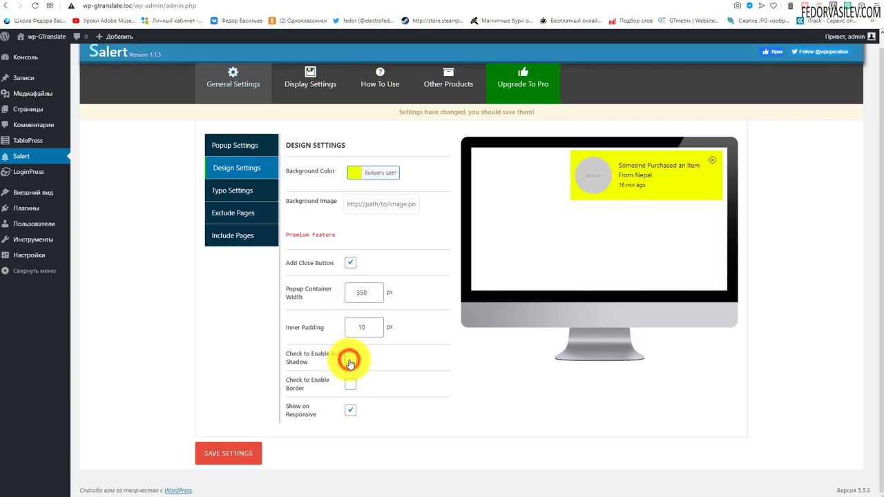
{"action": "left_click", "coordinate": [350, 361]}
{"action": "left_click", "coordinate": [351, 384]}
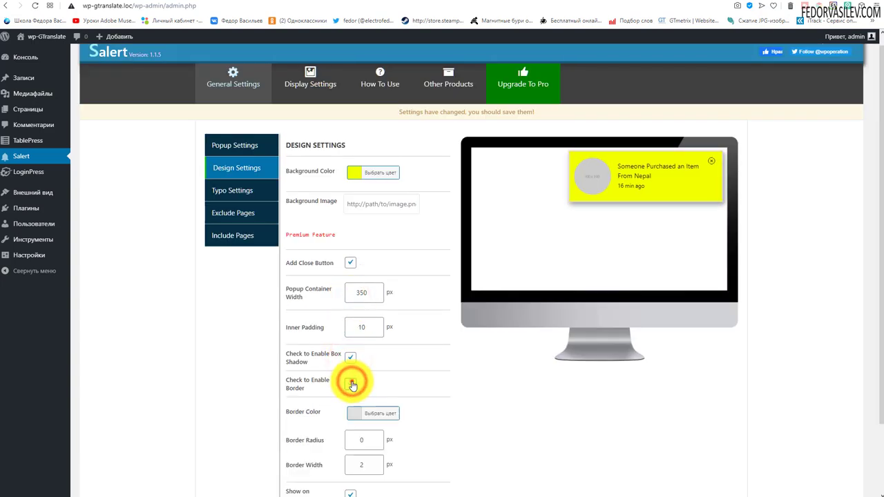
{"action": "left_click", "coordinate": [351, 384]}
{"action": "left_click", "coordinate": [351, 382]}
{"action": "scroll", "coordinate": [307, 335], "scroll_direction": "down", "scroll_amount": 2}
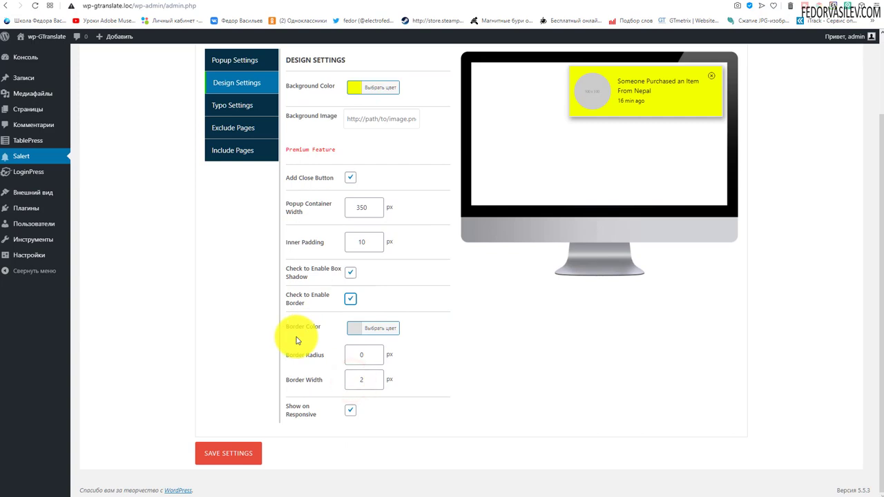
Set the popup's border color to blue and its border radius to 5 px.
{"action": "left_click", "coordinate": [351, 332]}
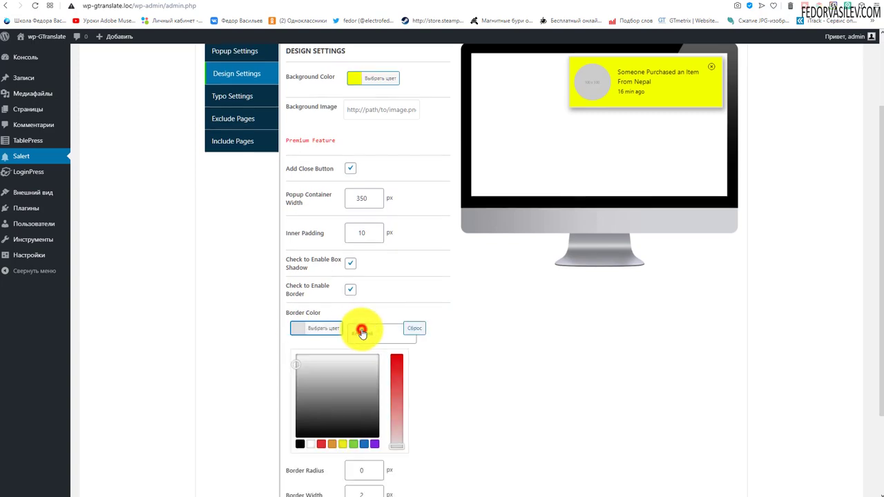
{"action": "left_click", "coordinate": [362, 448]}
{"action": "left_click", "coordinate": [572, 393]}
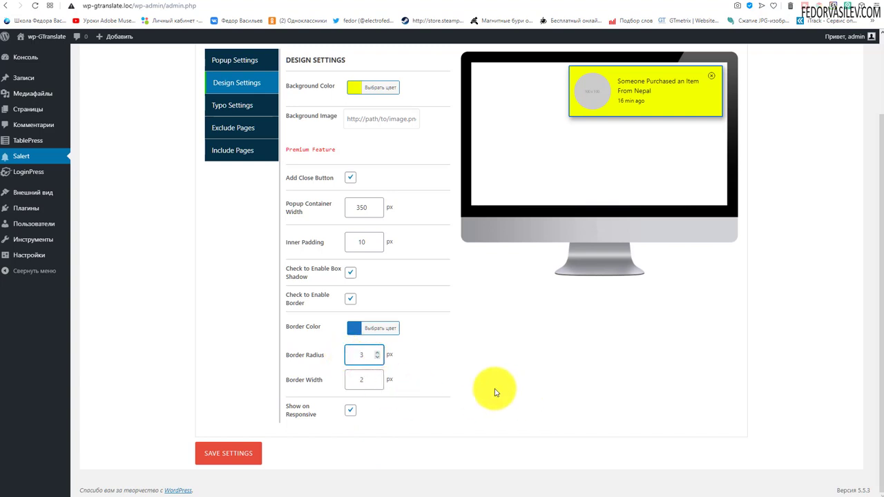
{"action": "left_click", "coordinate": [376, 356]}
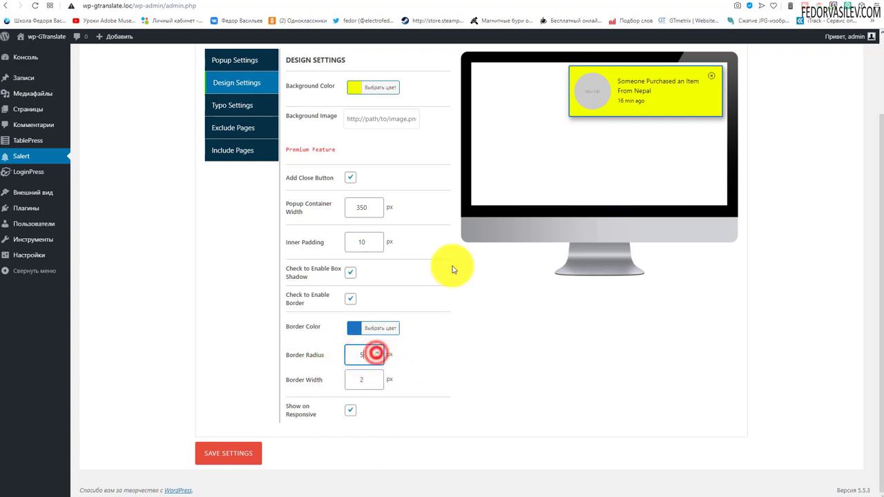
{"action": "left_click", "coordinate": [482, 381]}
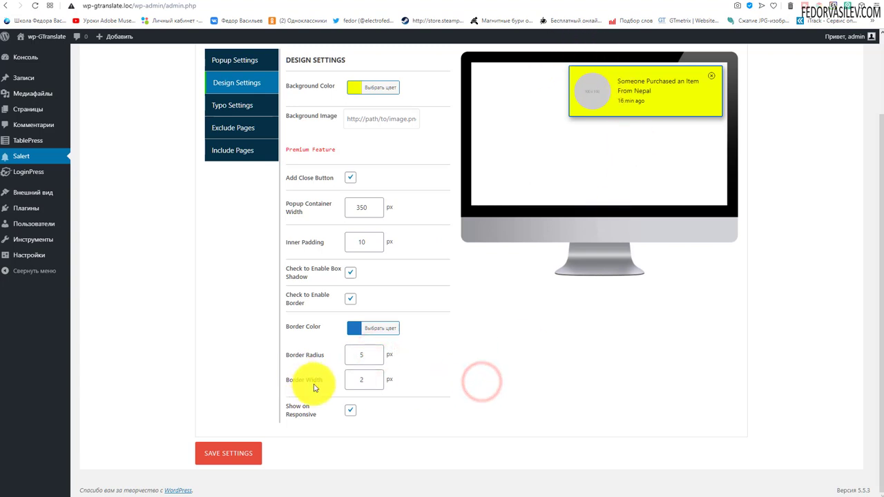
Review the Border Width and Show on Responsive options and save the design settings.
{"action": "double_click", "coordinate": [359, 379]}
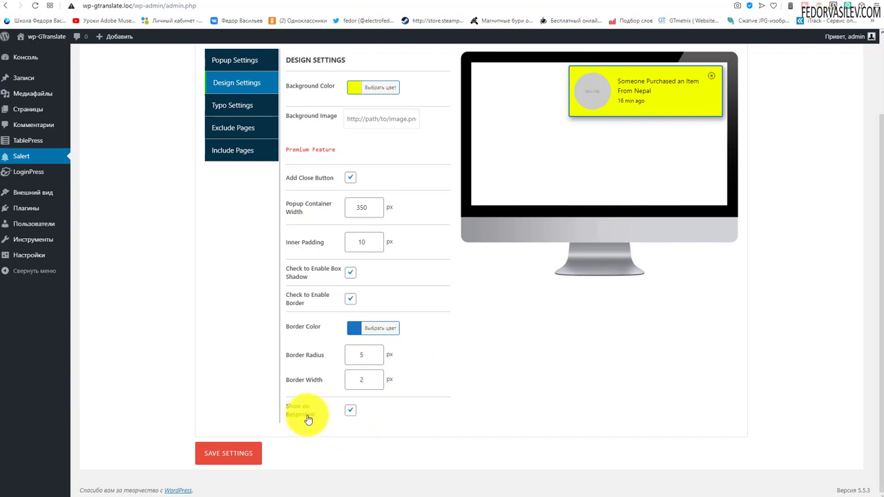
{"action": "left_click", "coordinate": [357, 412]}
{"action": "left_click", "coordinate": [255, 453]}
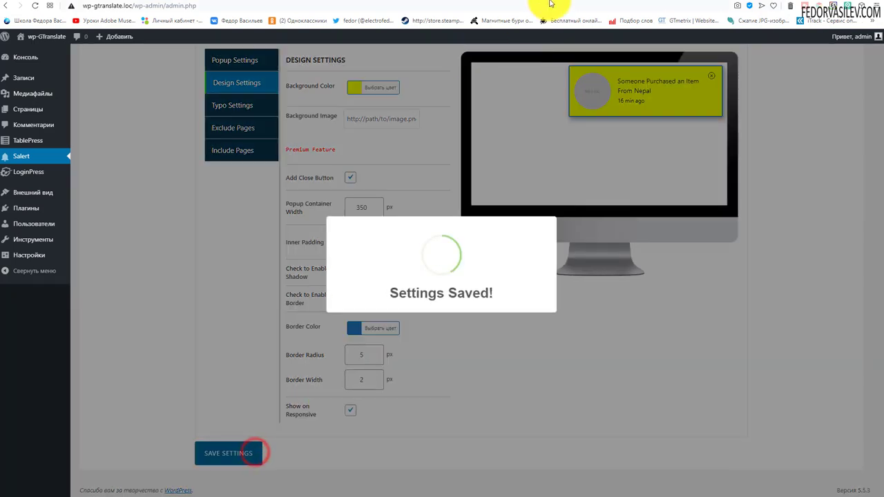
Switch to the site's демо 5 page and check the sales popup in the browser's mobile device view.
{"action": "left_click", "coordinate": [552, 3]}
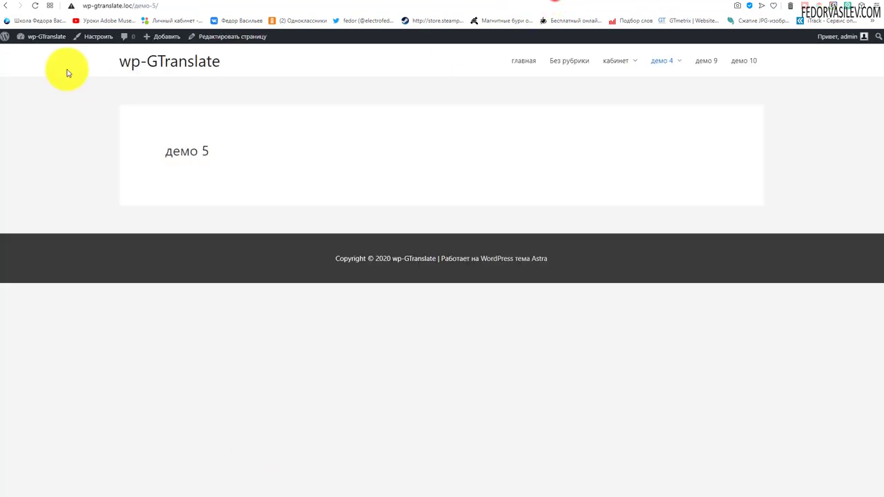
{"action": "right_click", "coordinate": [91, 138]}
{"action": "left_click", "coordinate": [111, 318]}
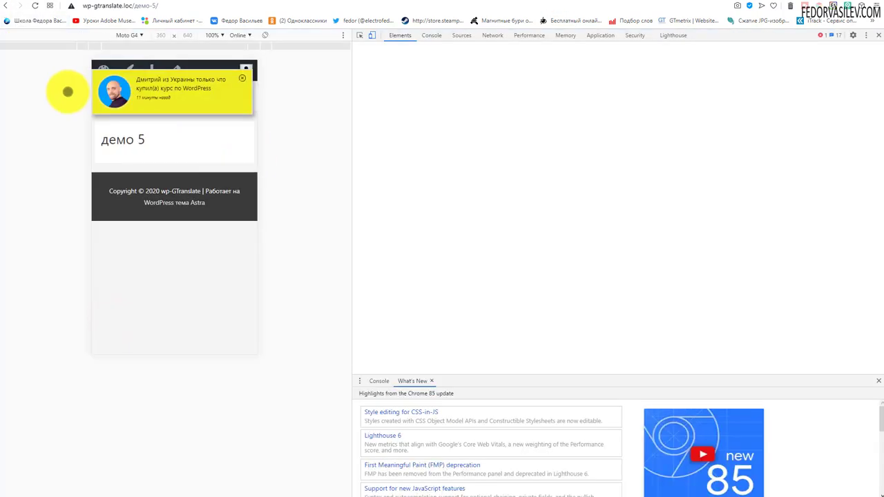
{"action": "left_click", "coordinate": [56, 128]}
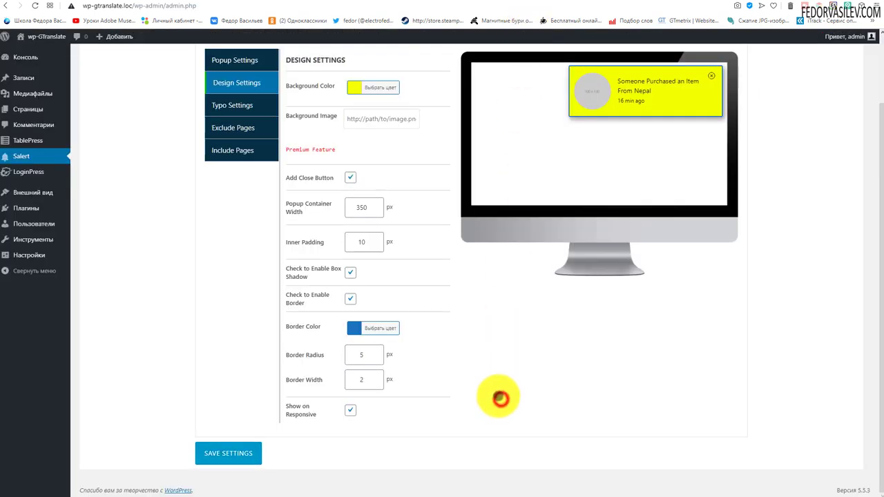
Open the plugin's typography settings and look over the Text Color choices for the popup.
{"action": "scroll", "coordinate": [501, 398], "scroll_direction": "up", "scroll_amount": 2}
{"action": "left_click", "coordinate": [220, 186]}
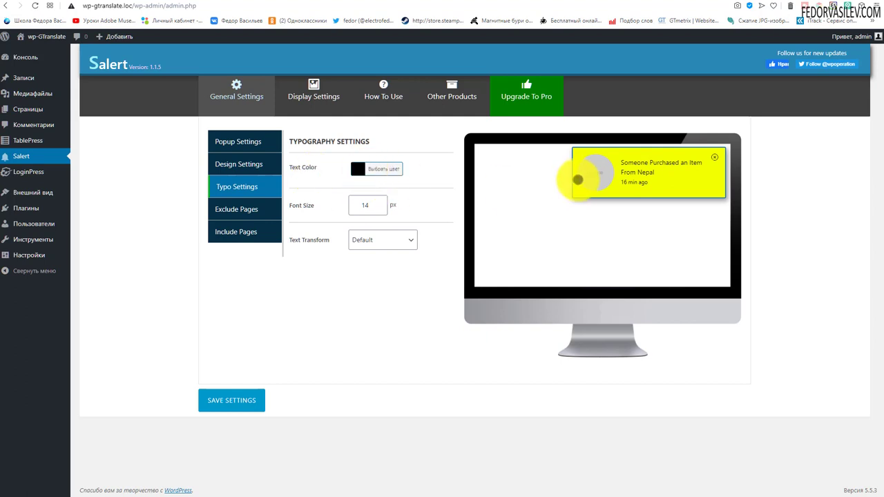
{"action": "left_click", "coordinate": [360, 169]}
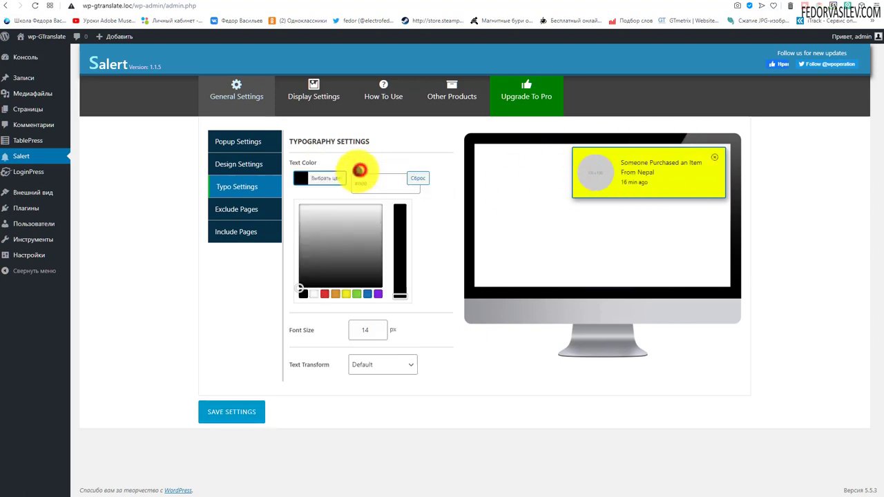
{"action": "left_click", "coordinate": [434, 230]}
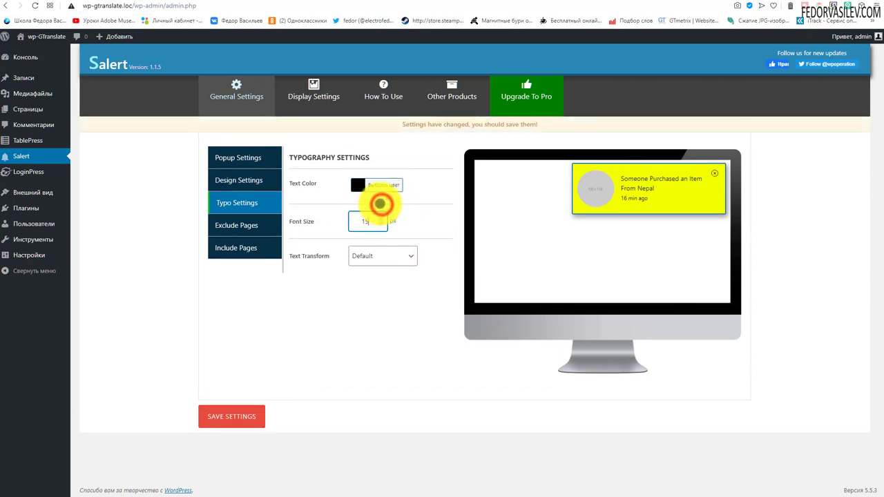
Try the Uppercase text transform on the popup, set it back to Default and save the typography settings.
{"action": "left_click", "coordinate": [376, 253]}
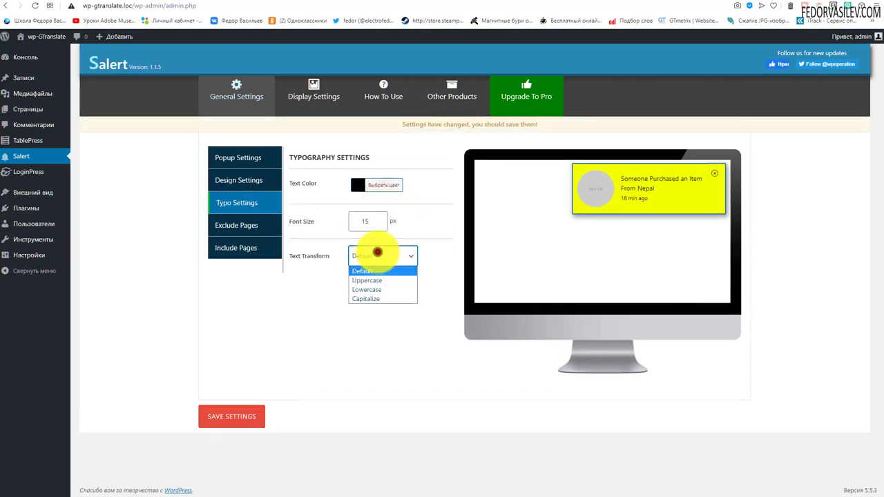
{"action": "left_click", "coordinate": [371, 282]}
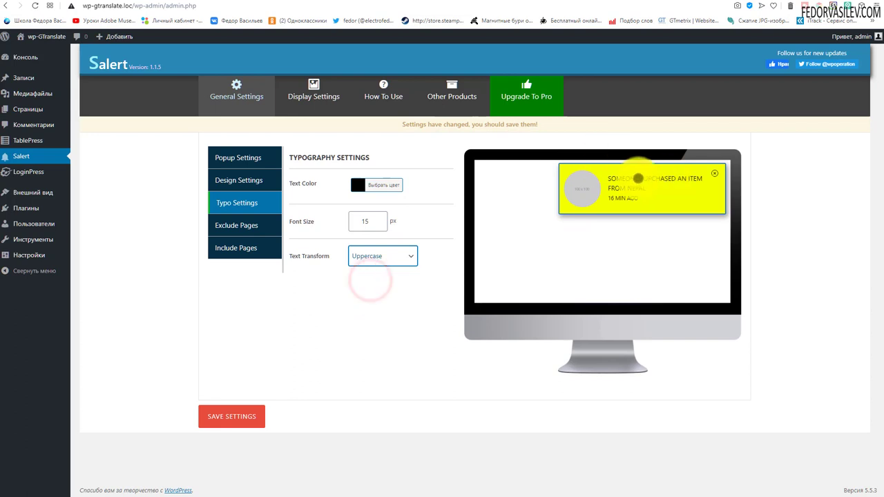
{"action": "left_click", "coordinate": [375, 271]}
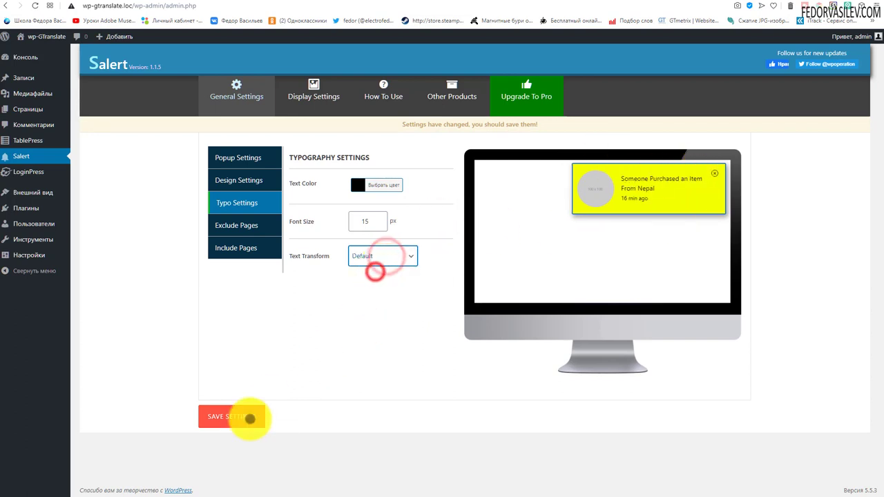
{"action": "left_click", "coordinate": [250, 418]}
Look over the premium Exclude Pages and Include Pages options, including the Page Ids field, and save the settings.
{"action": "left_click", "coordinate": [236, 225]}
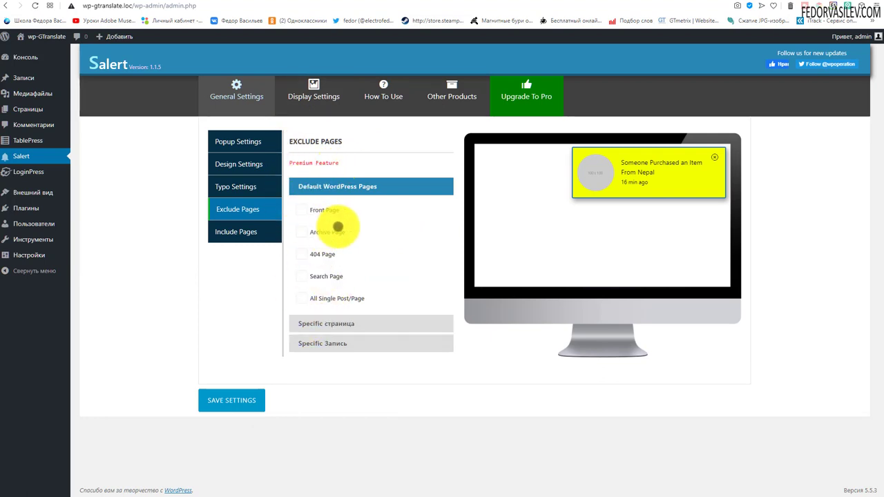
{"action": "left_click", "coordinate": [339, 325]}
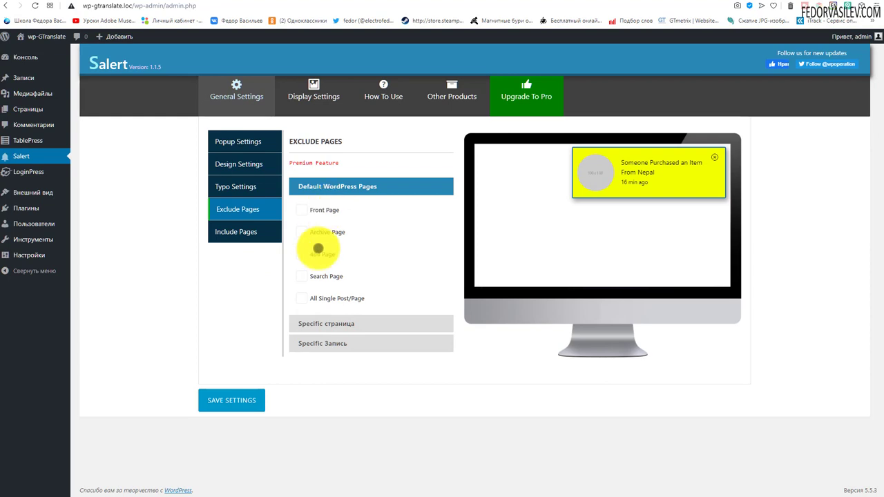
{"action": "left_click", "coordinate": [237, 231]}
{"action": "left_click", "coordinate": [339, 228]}
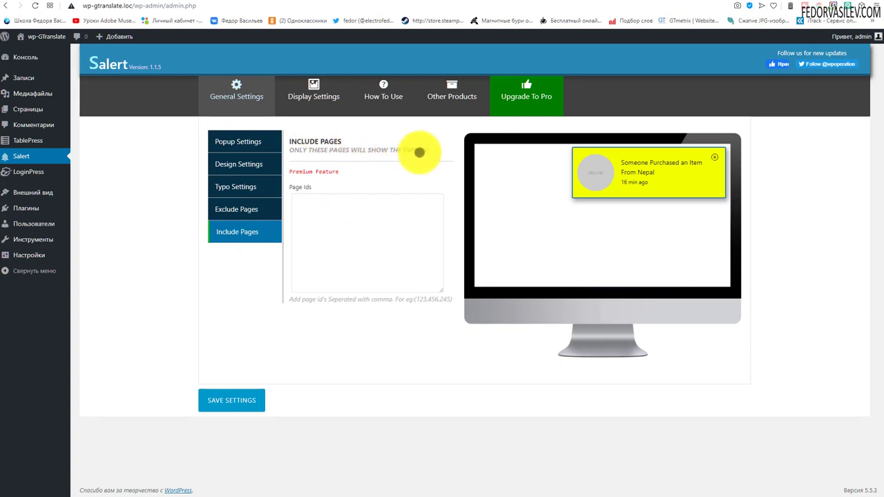
{"action": "left_click", "coordinate": [380, 299]}
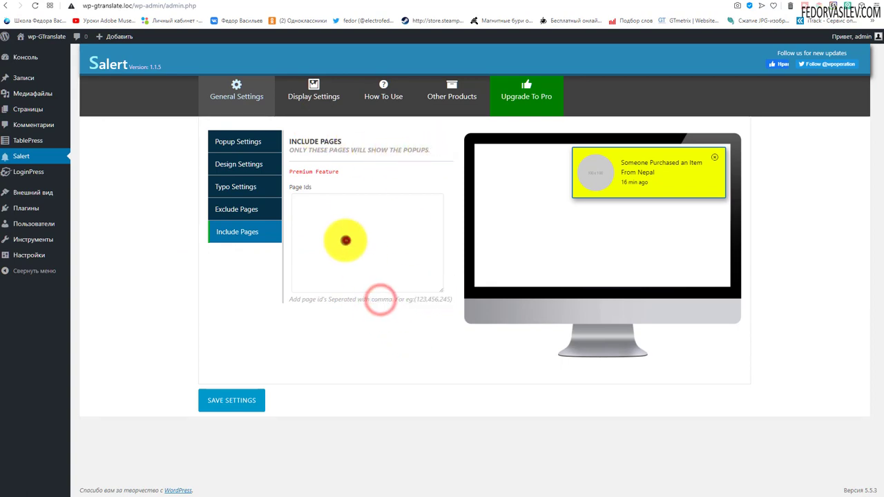
{"action": "left_click", "coordinate": [348, 239]}
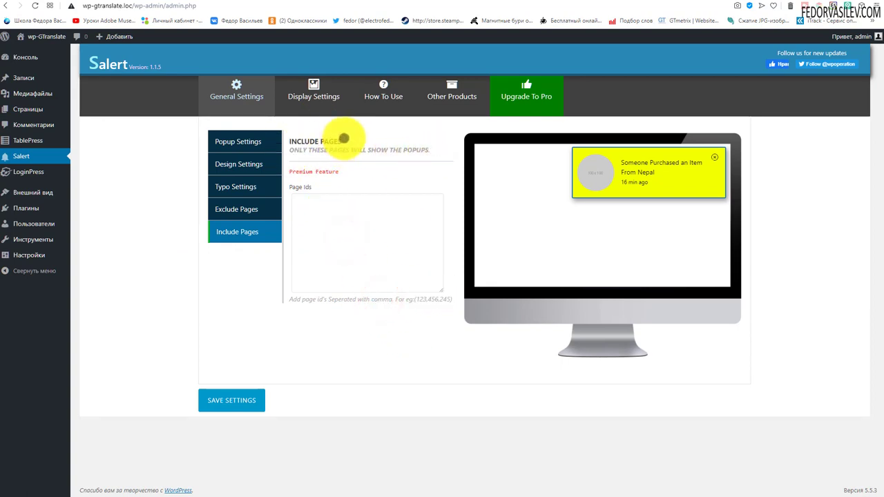
{"action": "left_click_drag", "start_coordinate": [342, 140], "coordinate": [291, 142]}
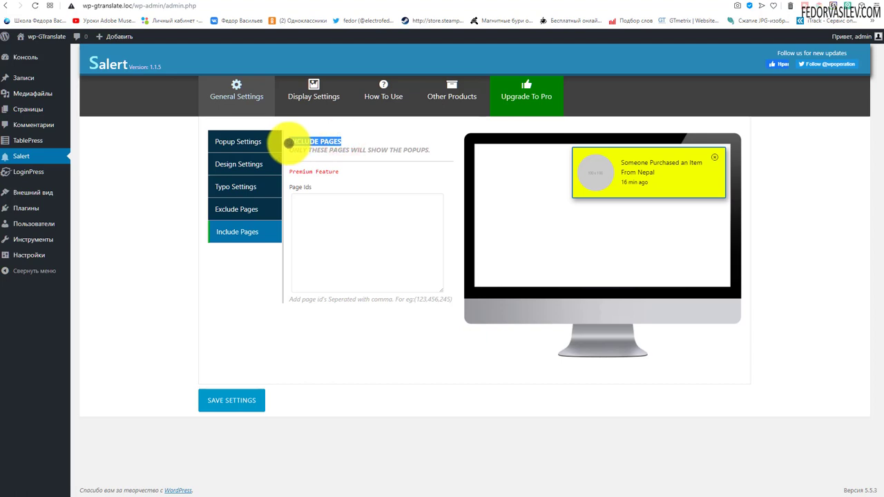
{"action": "left_click", "coordinate": [346, 232]}
{"action": "left_click", "coordinate": [237, 396]}
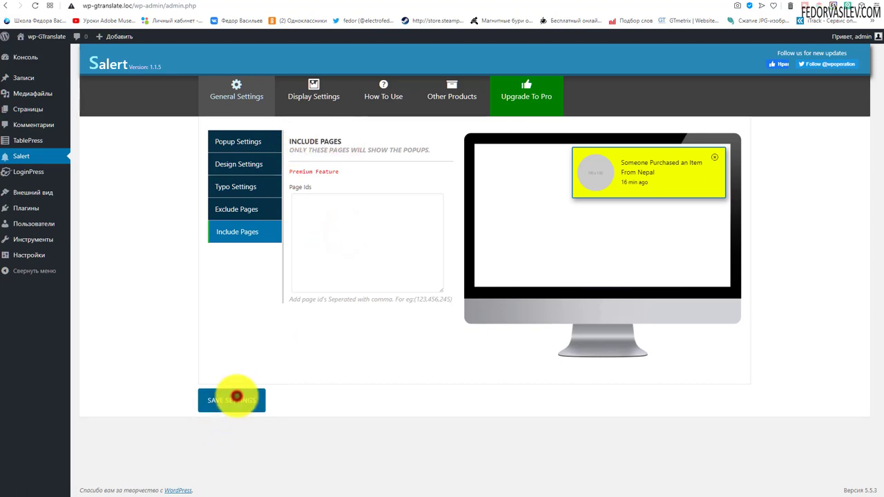
{"action": "left_click", "coordinate": [256, 285]}
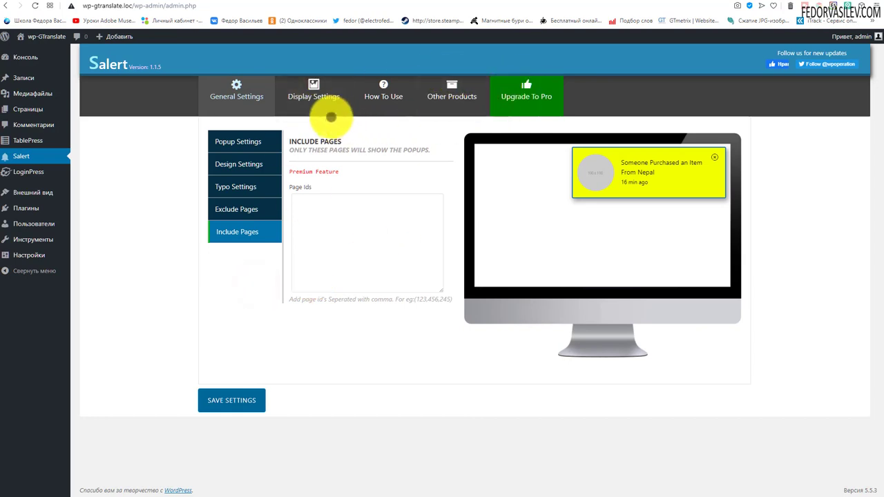
Look through the plugin's Display Settings, How To Use, Other Products and Upgrade To Pro sections.
{"action": "left_click", "coordinate": [312, 95]}
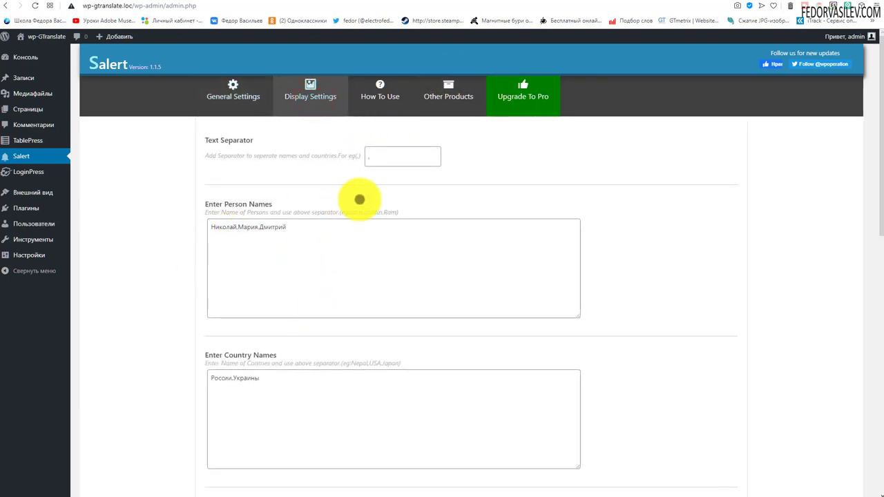
{"action": "left_click", "coordinate": [373, 98]}
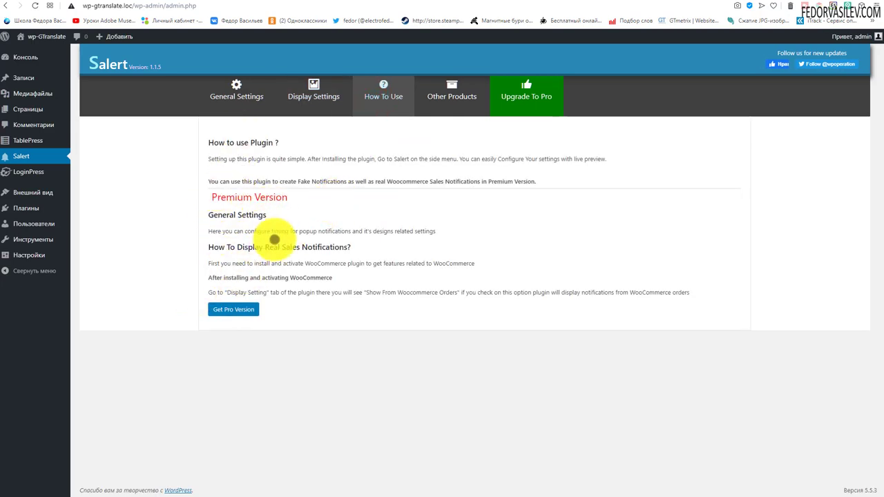
{"action": "left_click", "coordinate": [444, 104]}
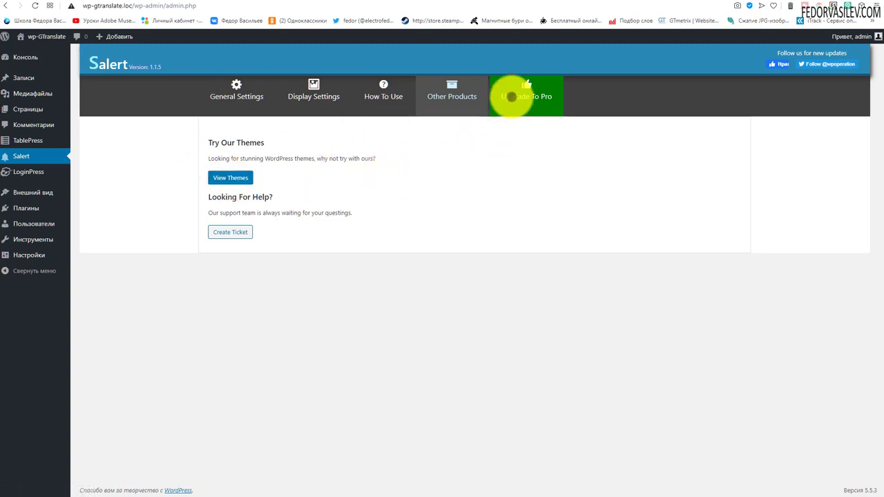
{"action": "left_click", "coordinate": [511, 97]}
{"action": "left_click", "coordinate": [451, 82]}
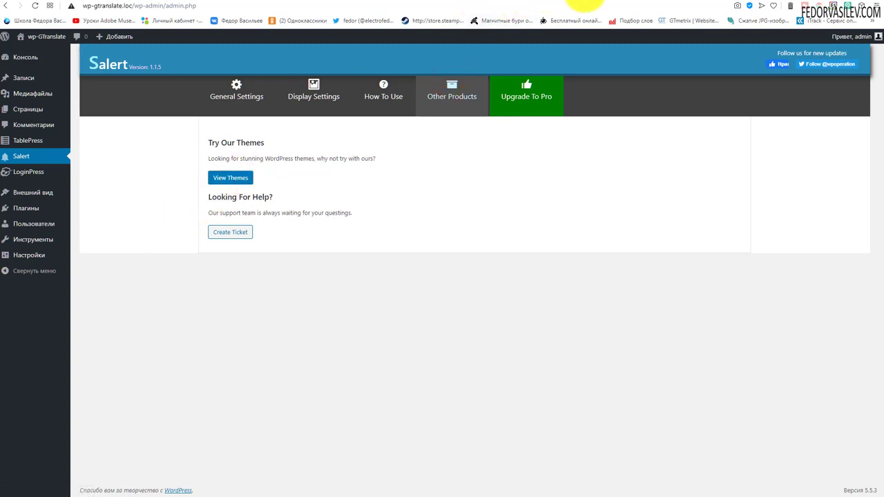
Switch to the WPoperation themes page, open the Store Hub theme preview and examine its sales popup.
{"action": "left_click", "coordinate": [579, 3]}
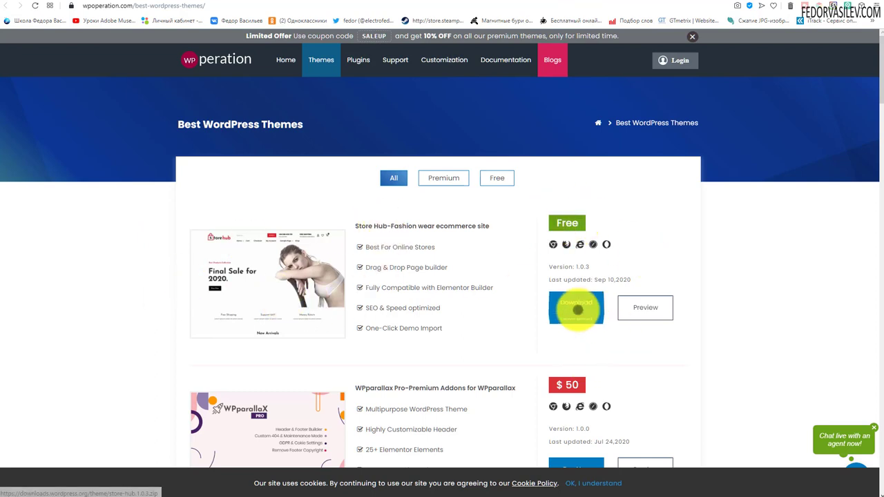
{"action": "left_click", "coordinate": [632, 310]}
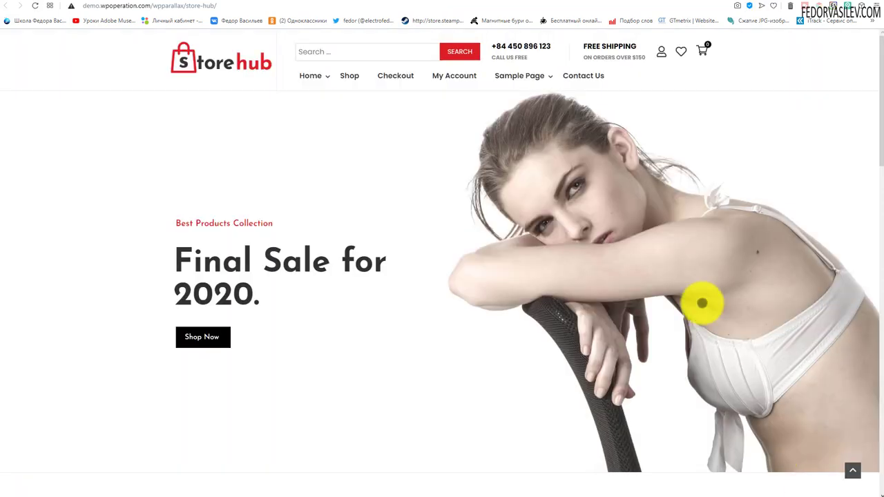
{"action": "scroll", "coordinate": [389, 194], "scroll_direction": "down", "scroll_amount": 3}
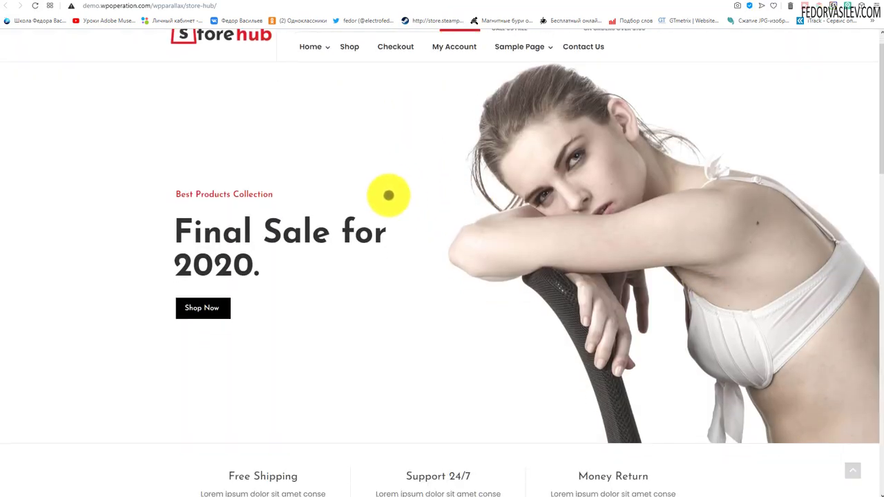
{"action": "scroll", "coordinate": [389, 195], "scroll_direction": "down", "scroll_amount": 7}
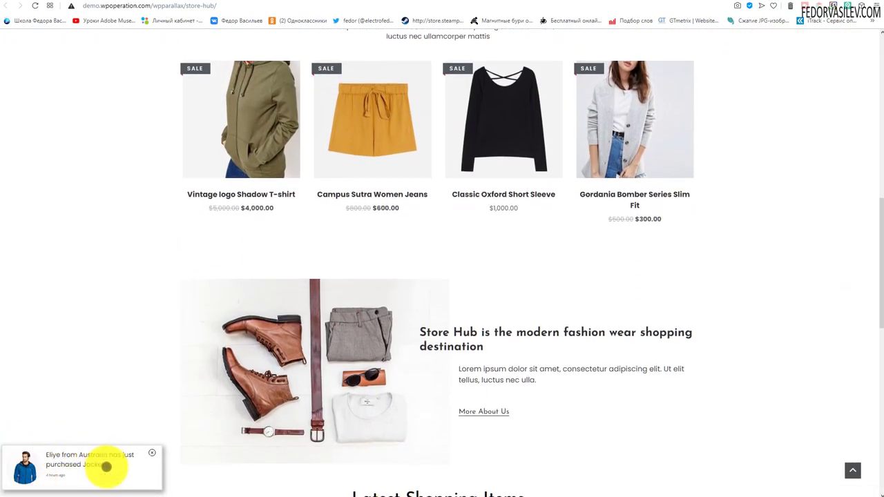
Test where the image and text links of the Store Hub demo's sales popup lead and find the Latest Shopping Items.
{"action": "left_click", "coordinate": [23, 468]}
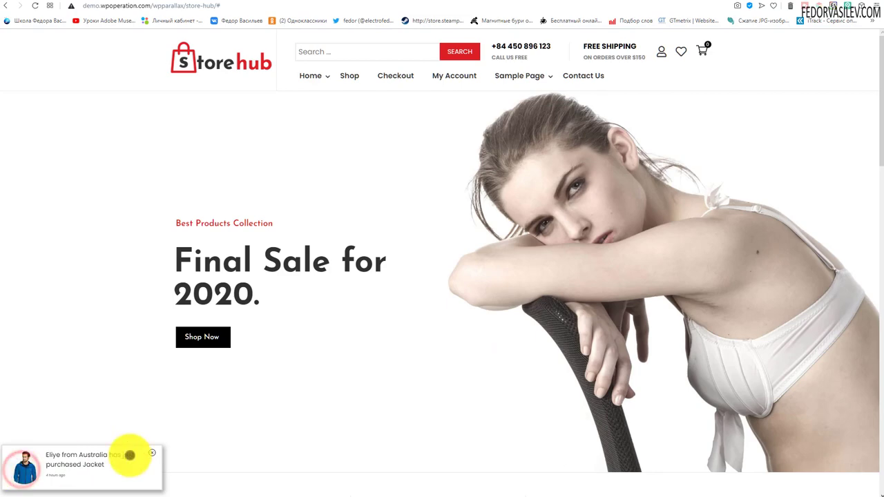
{"action": "left_click", "coordinate": [101, 454]}
{"action": "scroll", "coordinate": [278, 344], "scroll_direction": "down", "scroll_amount": 12}
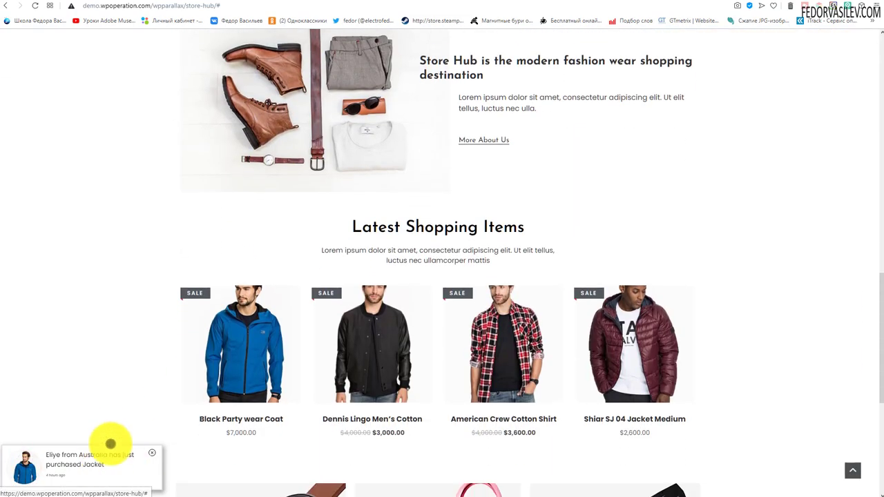
{"action": "left_click", "coordinate": [78, 450]}
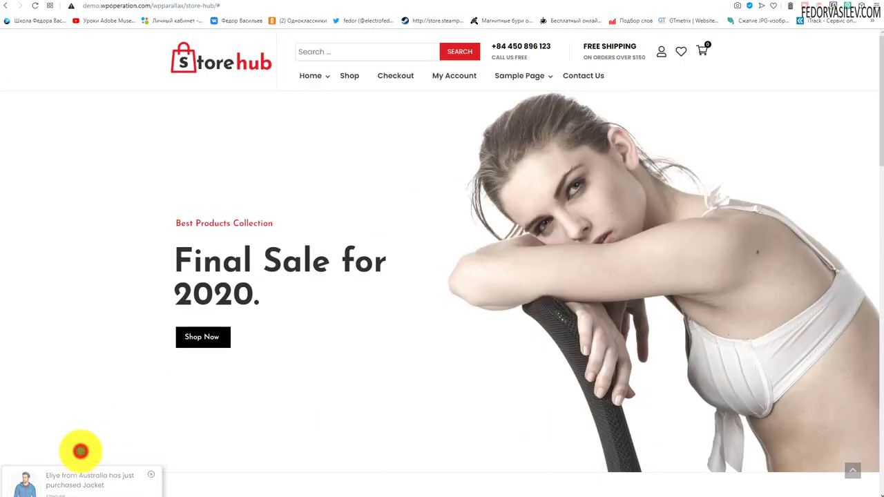
{"action": "scroll", "coordinate": [212, 326], "scroll_direction": "down", "scroll_amount": 5}
{"action": "scroll", "coordinate": [216, 324], "scroll_direction": "down", "scroll_amount": 8}
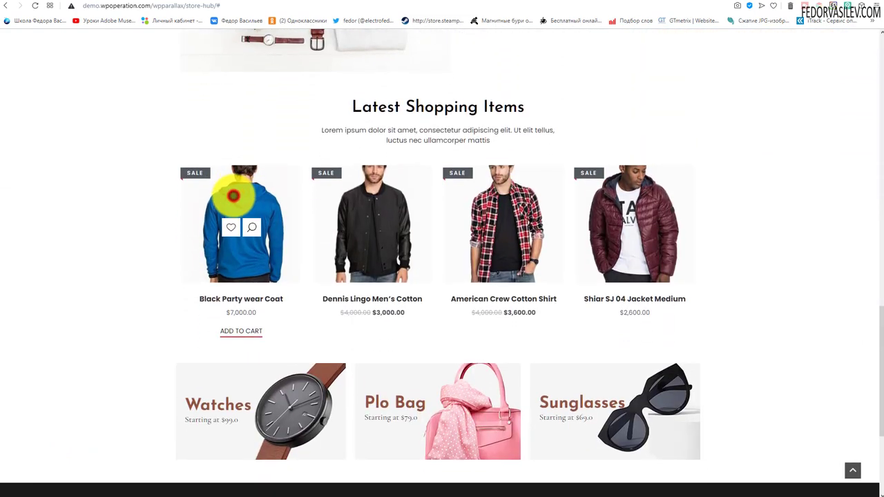
Examine the Black Party wear Coat product page, leave the demo and return to the Salert plugin settings.
{"action": "left_click", "coordinate": [217, 302]}
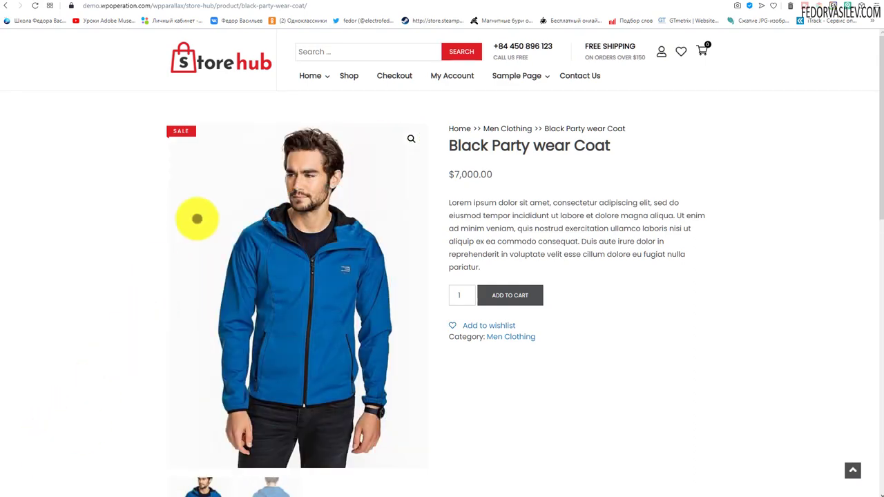
{"action": "scroll", "coordinate": [630, 161], "scroll_direction": "down", "scroll_amount": 1}
{"action": "scroll", "coordinate": [647, 193], "scroll_direction": "down", "scroll_amount": 5}
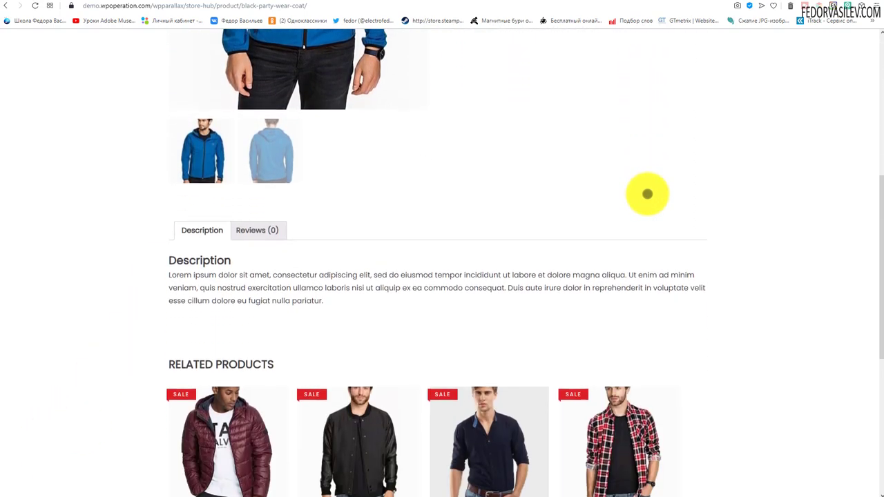
{"action": "scroll", "coordinate": [647, 194], "scroll_direction": "up", "scroll_amount": 5}
{"action": "key", "text": "alt+Left"}
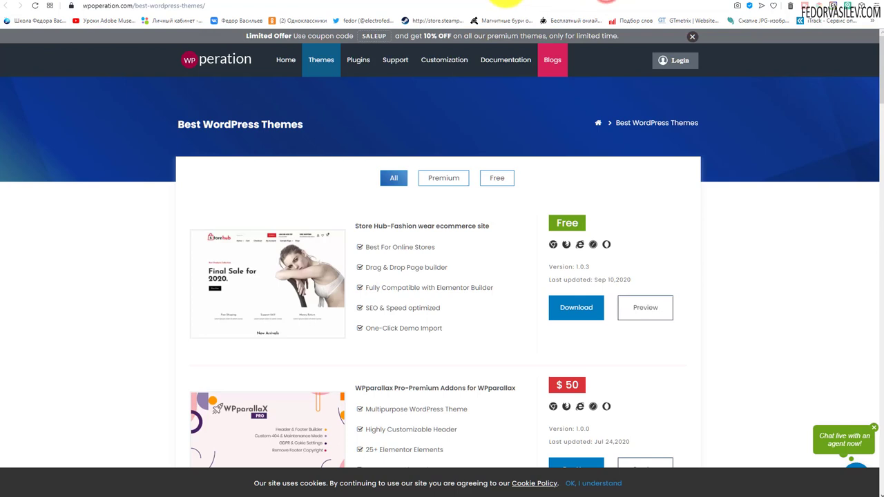
{"action": "left_click", "coordinate": [503, 5]}
{"action": "left_click", "coordinate": [503, 4]}
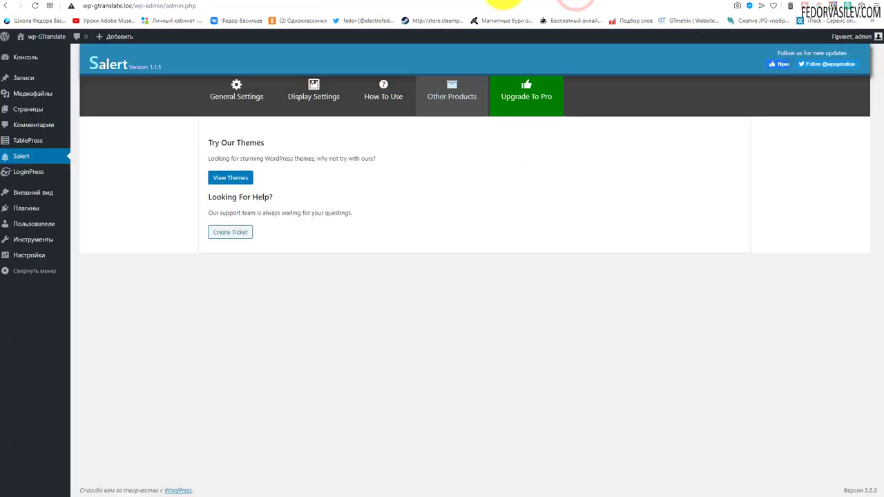
Re-enter a comma as the Text Separator in the plugin's Display Settings.
{"action": "left_click", "coordinate": [314, 86]}
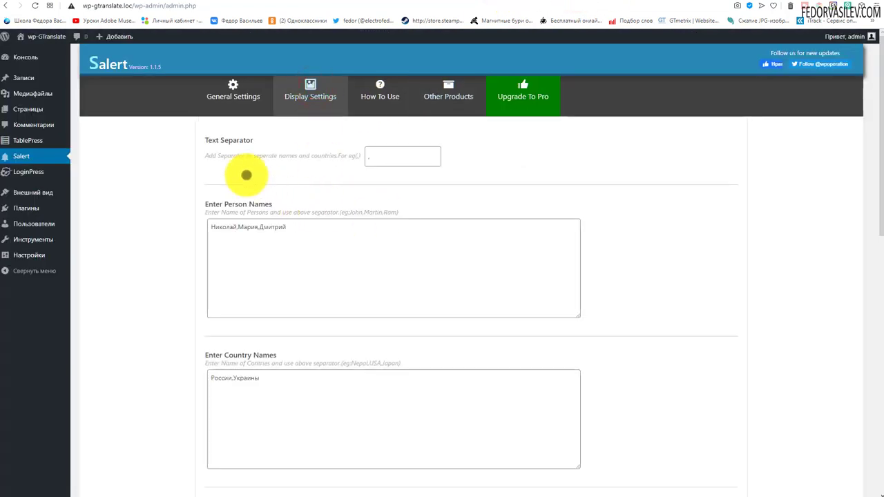
{"action": "left_click", "coordinate": [370, 159]}
{"action": "type", "text": "."}
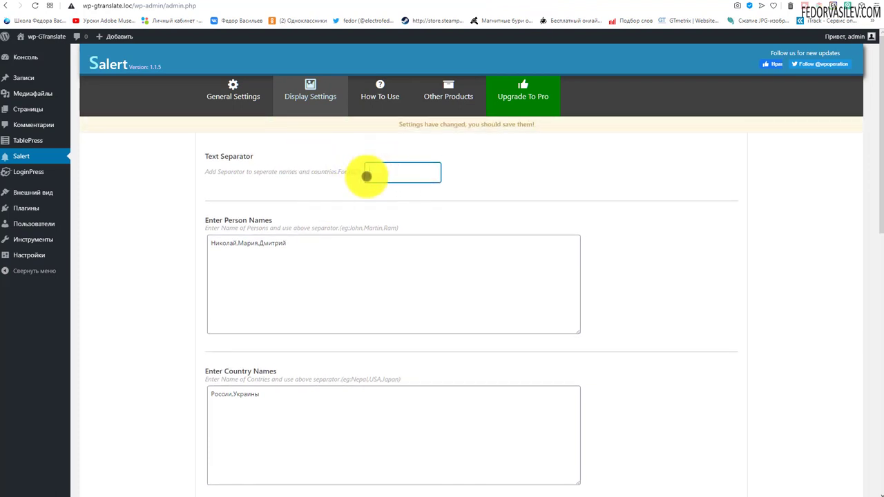
Review the list under Enter Person Names, compare it with the sales popup on the site's демо 5 page and dismiss that popup.
{"action": "left_click_drag", "start_coordinate": [316, 249], "coordinate": [209, 247]}
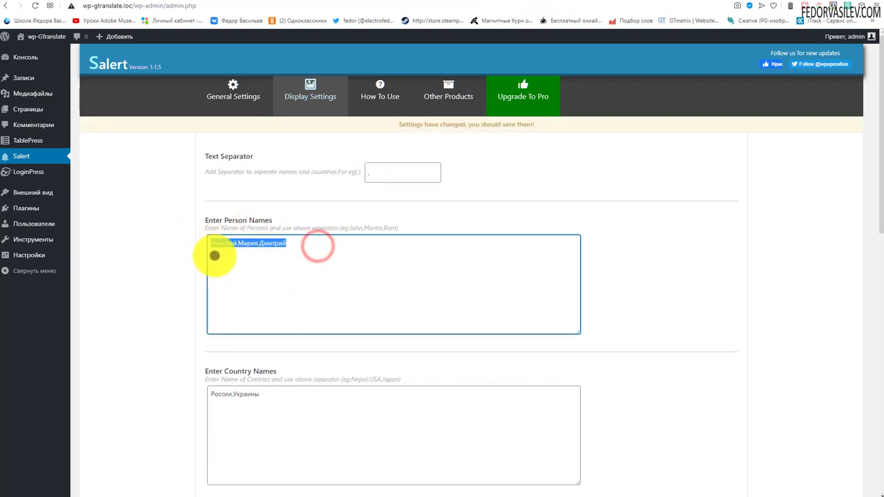
{"action": "left_click", "coordinate": [346, 248]}
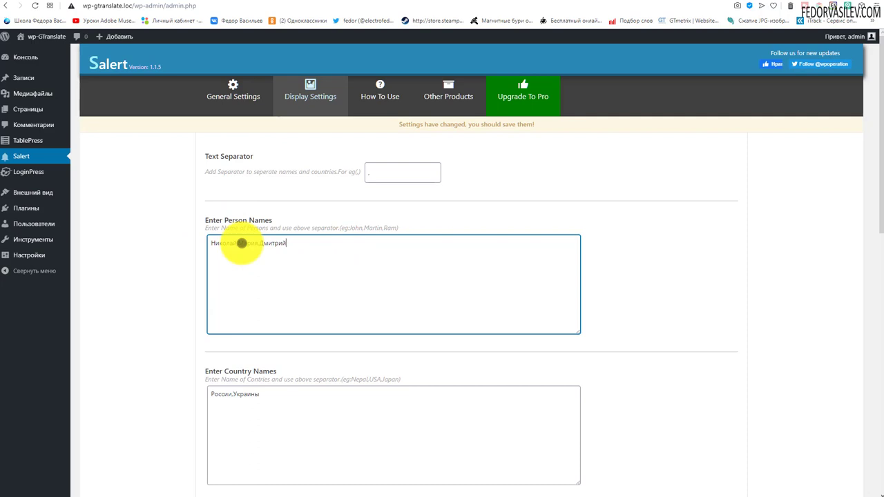
{"action": "left_click", "coordinate": [294, 247]}
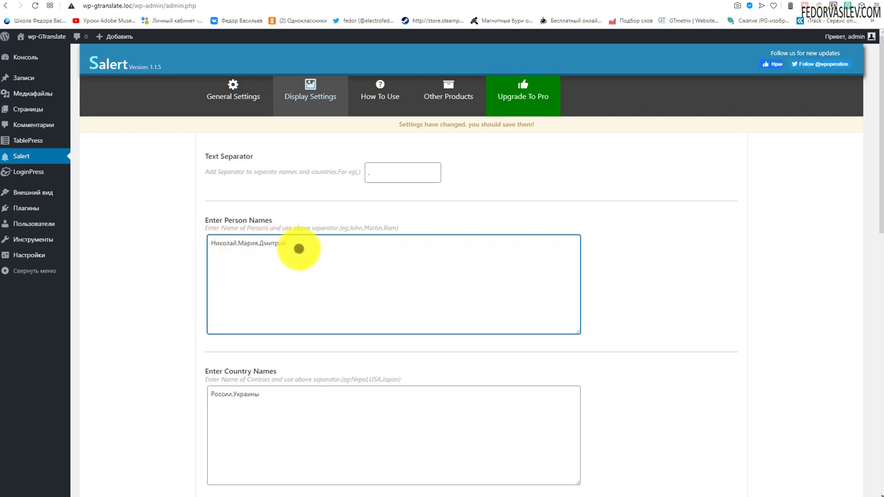
{"action": "left_click_drag", "start_coordinate": [299, 249], "coordinate": [145, 244]}
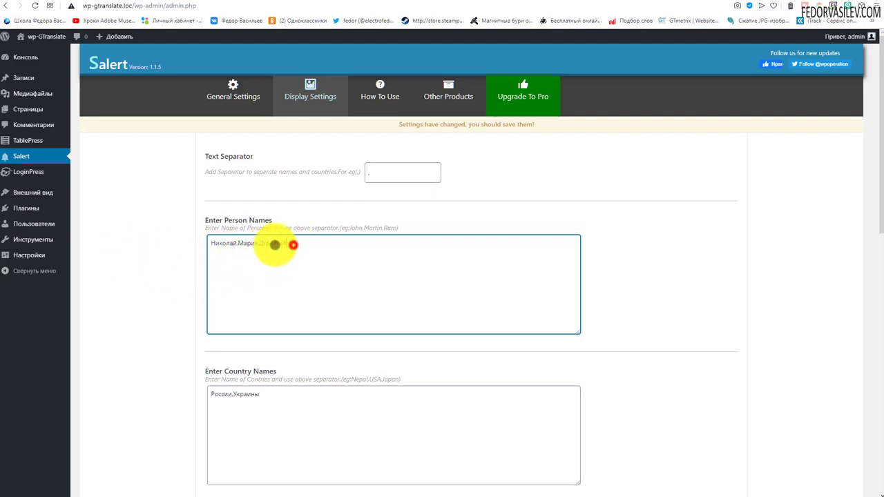
{"action": "left_click_drag", "start_coordinate": [293, 245], "coordinate": [233, 244]}
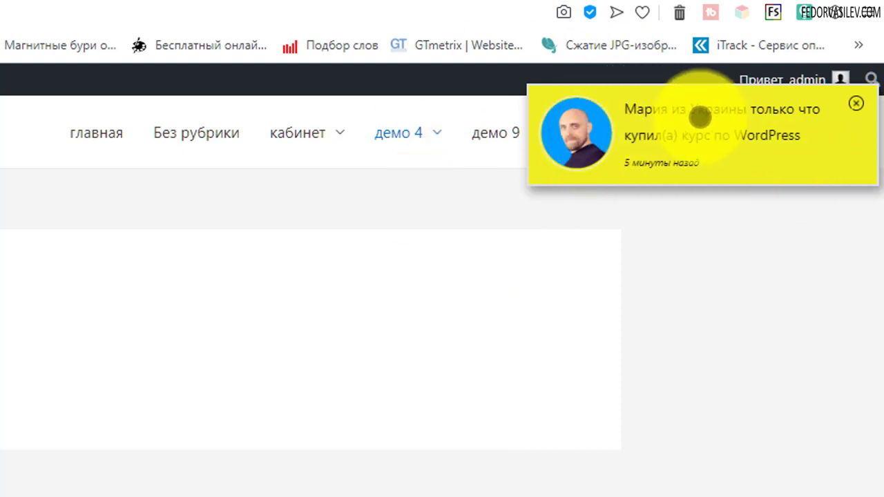
{"action": "left_click", "coordinate": [856, 103]}
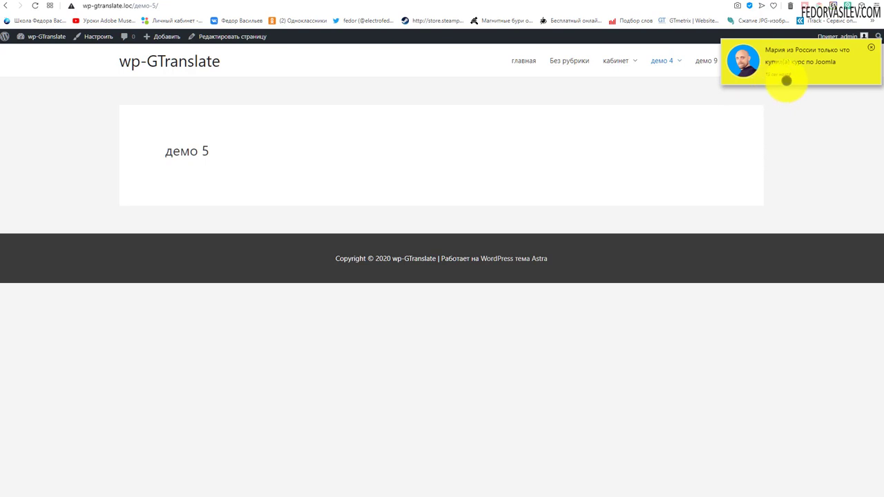
Return to the Salert plugin settings and review how the entries under Enter Person Names are separated.
{"action": "left_click", "coordinate": [552, 3]}
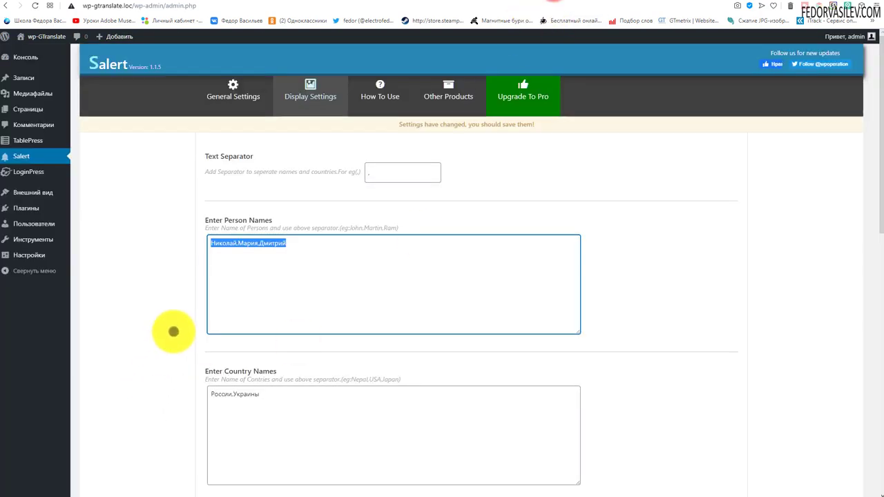
{"action": "left_click", "coordinate": [287, 242]}
{"action": "left_click_drag", "start_coordinate": [295, 248], "coordinate": [207, 241]}
{"action": "left_click", "coordinate": [272, 258]}
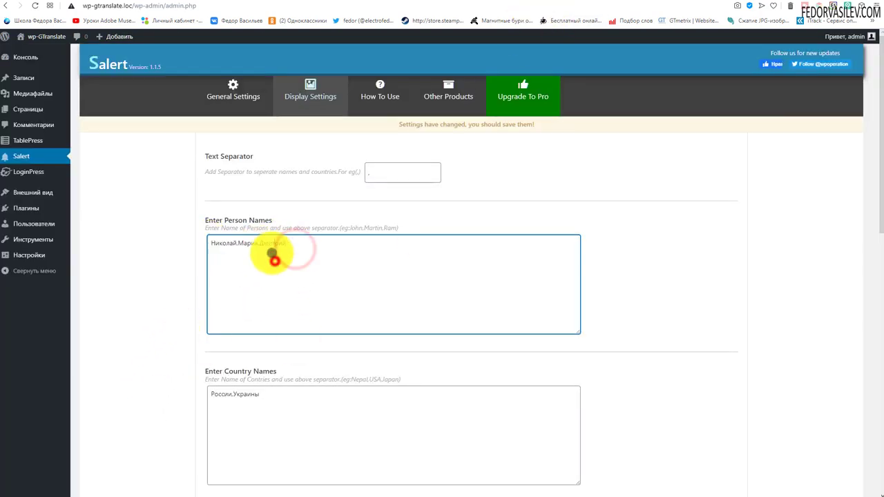
{"action": "scroll", "coordinate": [467, 243], "scroll_direction": "down", "scroll_amount": 1}
{"action": "scroll", "coordinate": [468, 242], "scroll_direction": "down", "scroll_amount": 3}
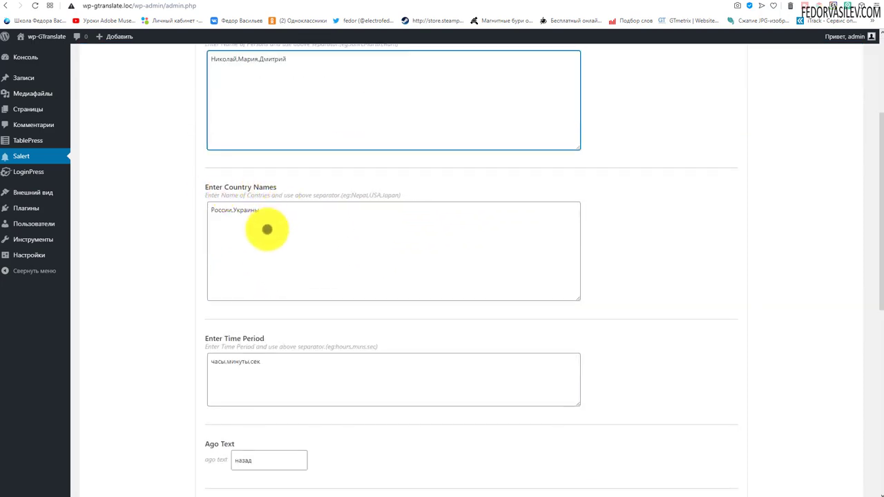
{"action": "scroll", "coordinate": [259, 225], "scroll_direction": "up", "scroll_amount": 3}
{"action": "left_click_drag", "start_coordinate": [302, 196], "coordinate": [182, 192]}
{"action": "scroll", "coordinate": [244, 228], "scroll_direction": "down", "scroll_amount": 4}
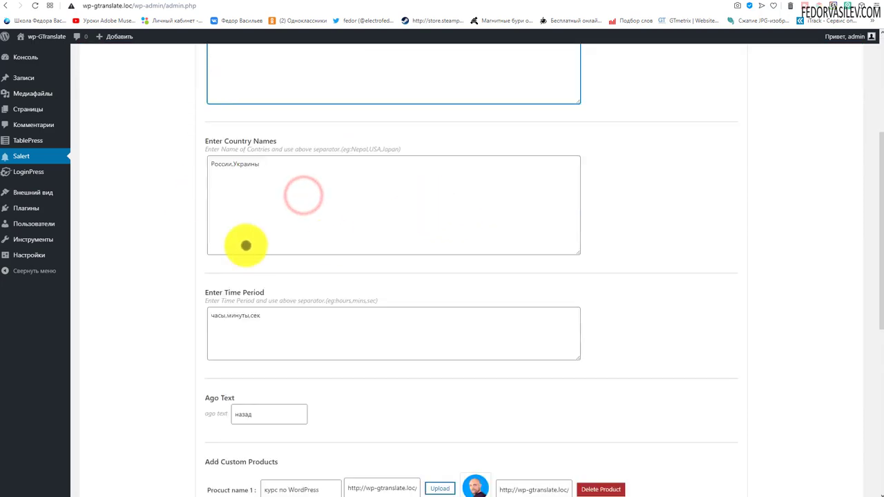
{"action": "scroll", "coordinate": [232, 164], "scroll_direction": "up", "scroll_amount": 4}
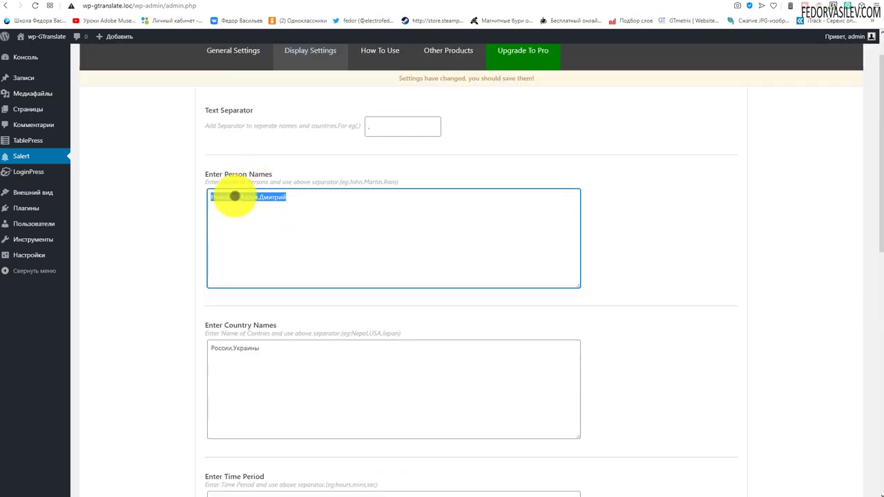
{"action": "double_click", "coordinate": [233, 196]}
Review the comma-separated entries and their word forms under Enter Country Names.
{"action": "scroll", "coordinate": [234, 221], "scroll_direction": "down", "scroll_amount": 3}
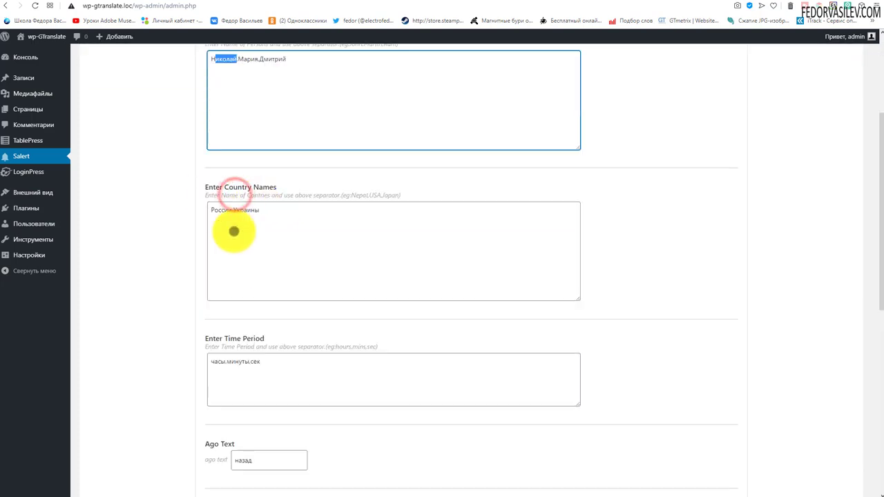
{"action": "double_click", "coordinate": [233, 211]}
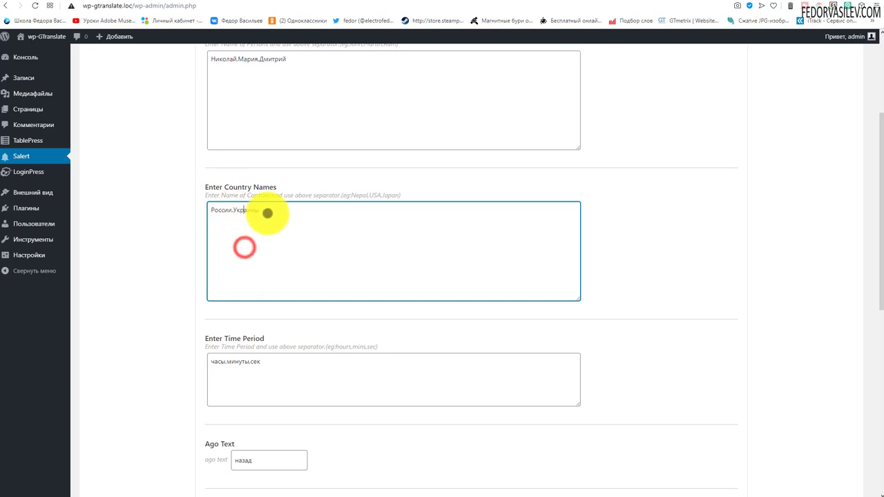
{"action": "left_click_drag", "start_coordinate": [267, 211], "coordinate": [207, 212]}
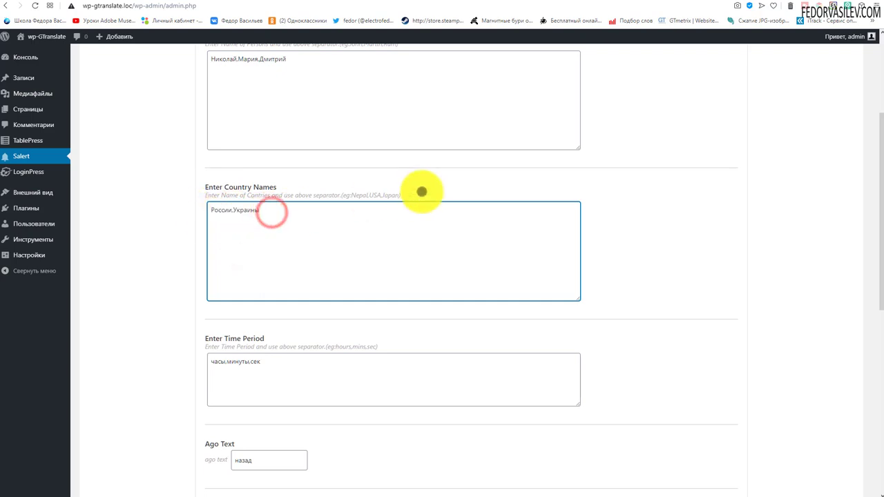
{"action": "scroll", "coordinate": [439, 174], "scroll_direction": "down", "scroll_amount": 3}
{"action": "scroll", "coordinate": [241, 168], "scroll_direction": "up", "scroll_amount": 2}
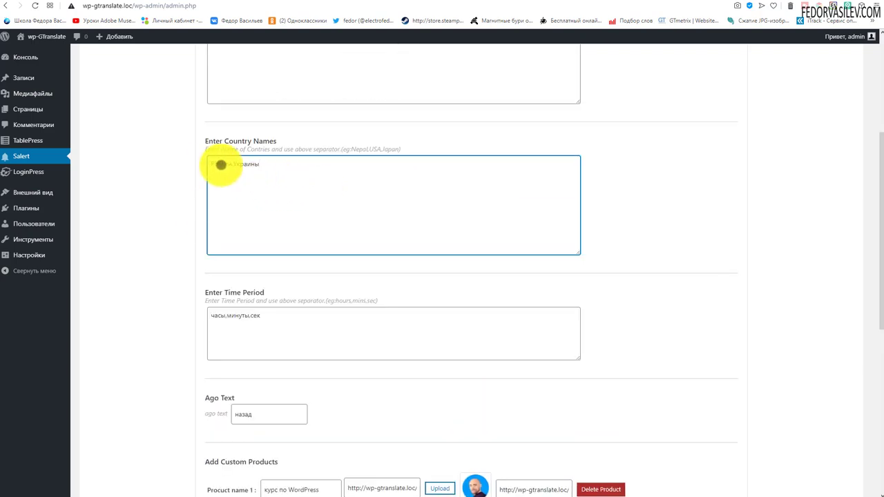
{"action": "left_click_drag", "start_coordinate": [267, 172], "coordinate": [164, 162]}
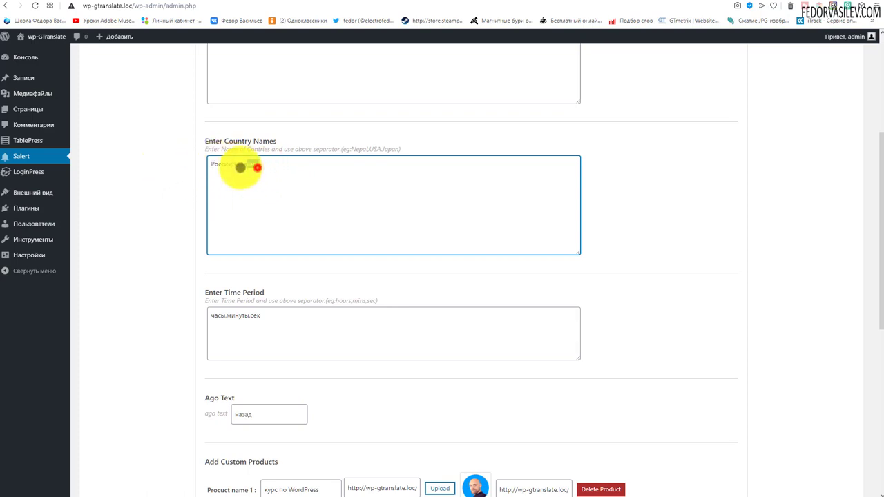
{"action": "double_click", "coordinate": [257, 167]}
Review the units listed under Enter Time Period and compare them with the sales popup on the site.
{"action": "scroll", "coordinate": [299, 177], "scroll_direction": "down", "scroll_amount": 3}
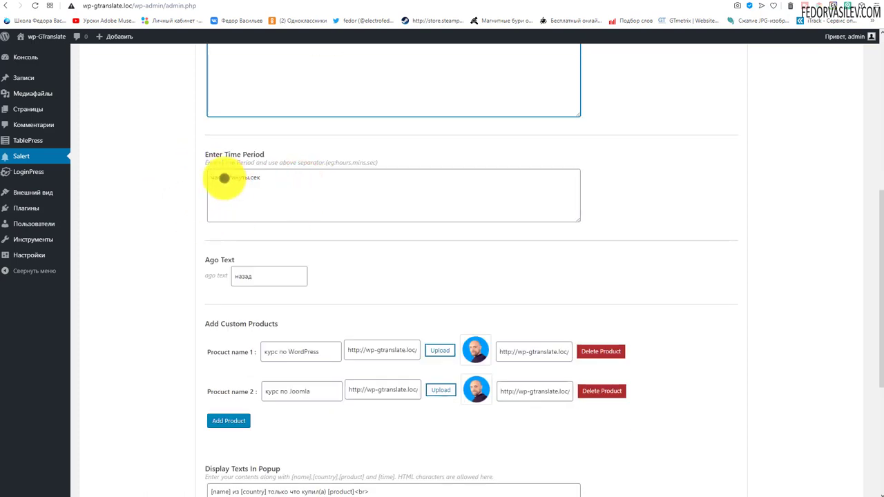
{"action": "scroll", "coordinate": [262, 177], "scroll_direction": "up", "scroll_amount": 1}
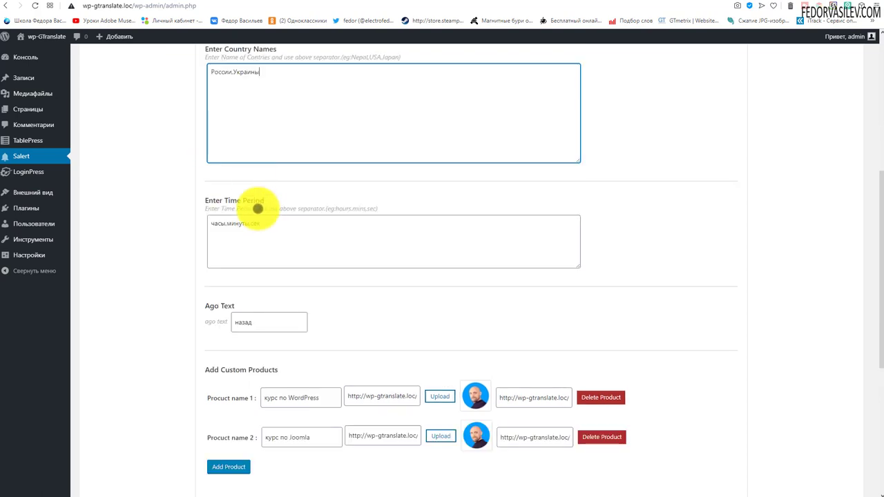
{"action": "double_click", "coordinate": [263, 221]}
{"action": "left_click", "coordinate": [262, 240]}
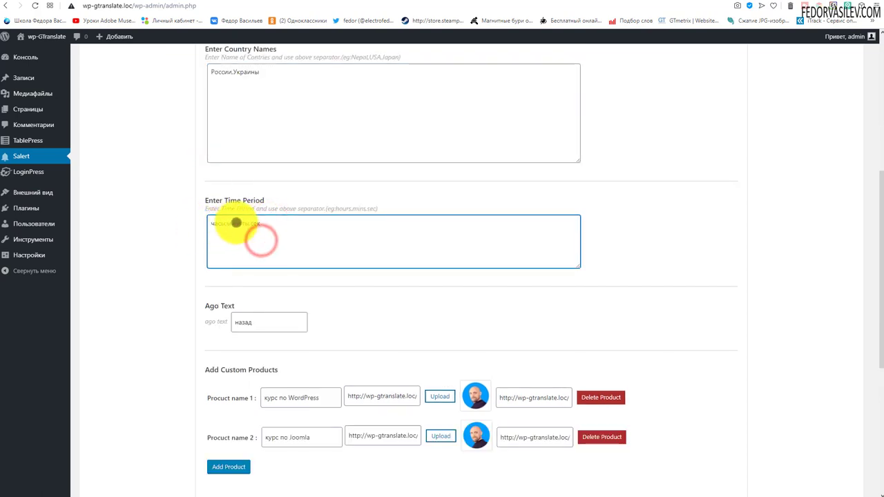
{"action": "left_click_drag", "start_coordinate": [263, 222], "coordinate": [212, 222]}
{"action": "left_click", "coordinate": [369, 240]}
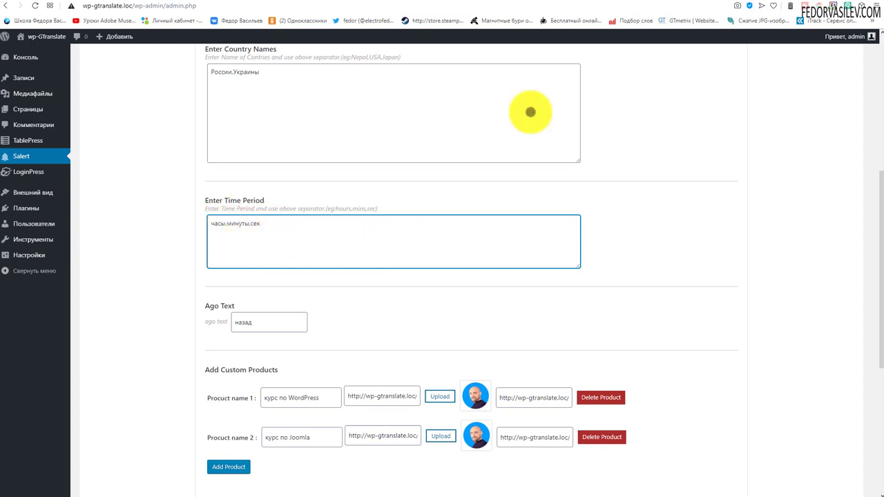
{"action": "left_click", "coordinate": [584, 2]}
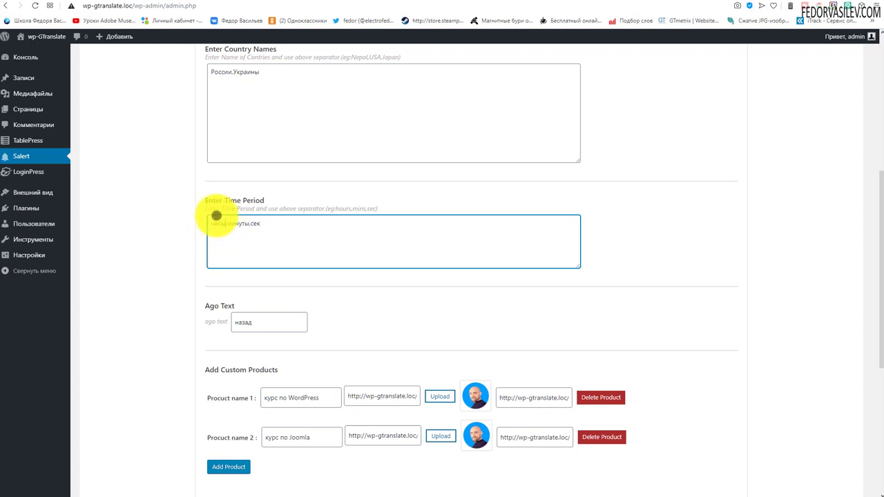
{"action": "left_click_drag", "start_coordinate": [282, 231], "coordinate": [197, 233]}
{"action": "left_click", "coordinate": [289, 245]}
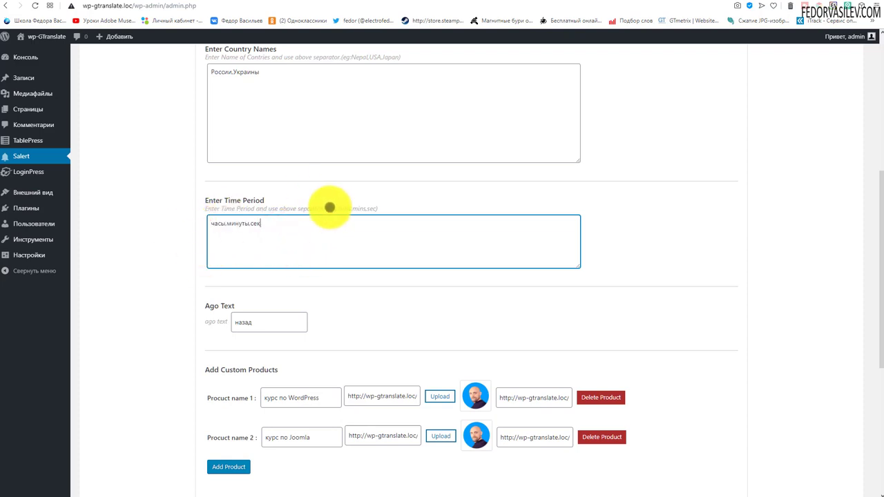
Review the Ago Text wording and find where it appears in the sales popup on the демо 5 page.
{"action": "scroll", "coordinate": [329, 208], "scroll_direction": "down", "scroll_amount": 2}
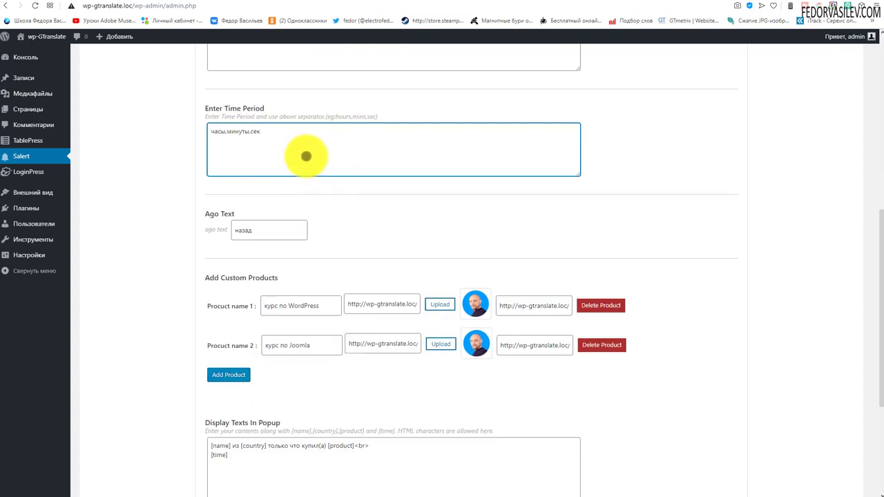
{"action": "scroll", "coordinate": [306, 156], "scroll_direction": "down", "scroll_amount": 2}
{"action": "left_click", "coordinate": [246, 137]}
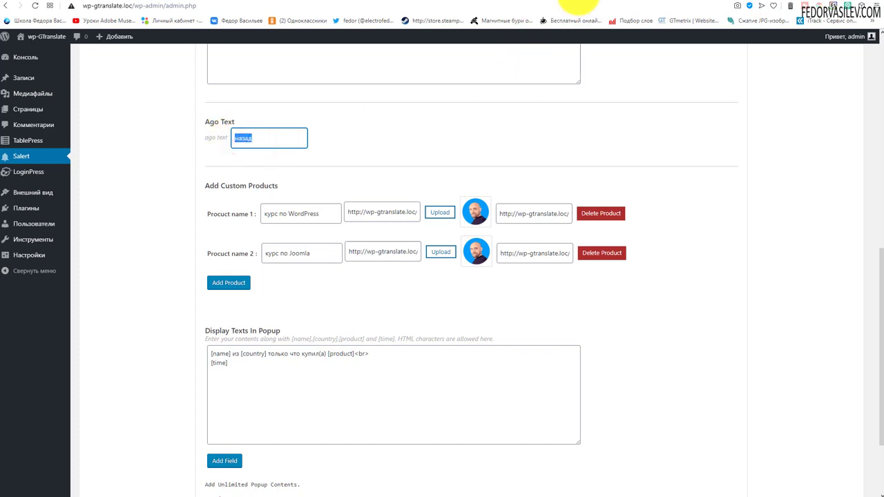
{"action": "left_click", "coordinate": [579, 3]}
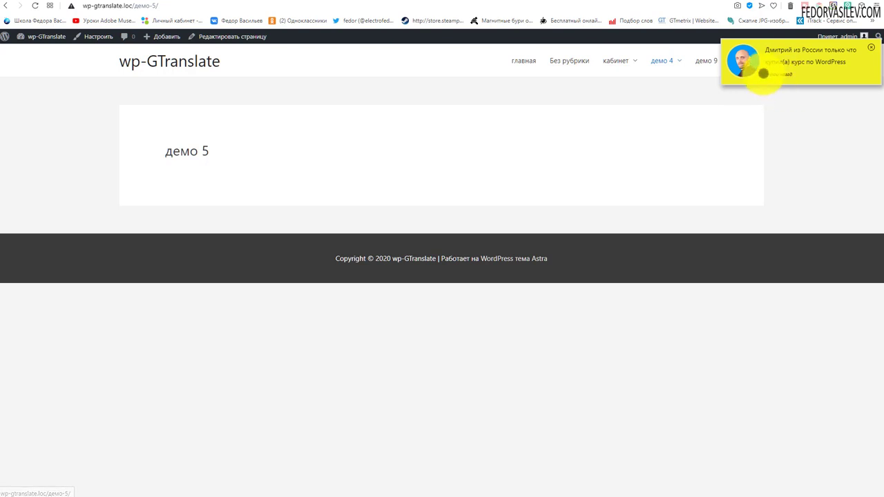
{"action": "left_click", "coordinate": [549, 3]}
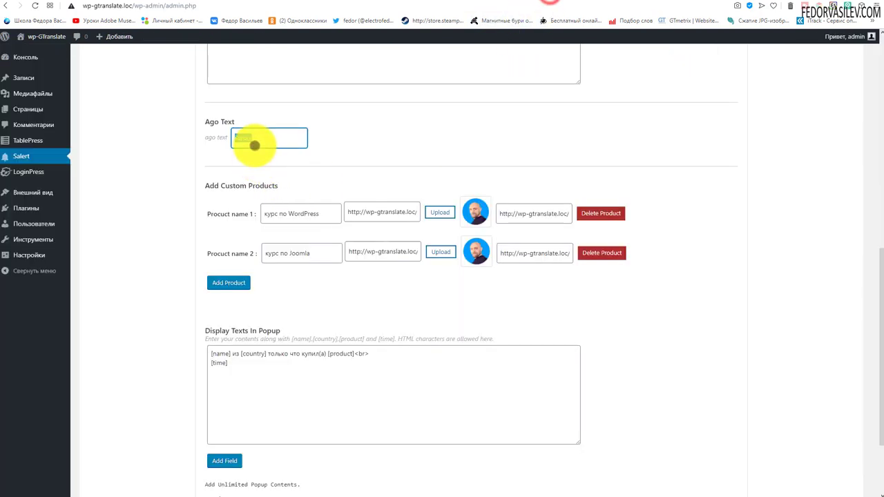
{"action": "left_click_drag", "start_coordinate": [265, 140], "coordinate": [211, 142]}
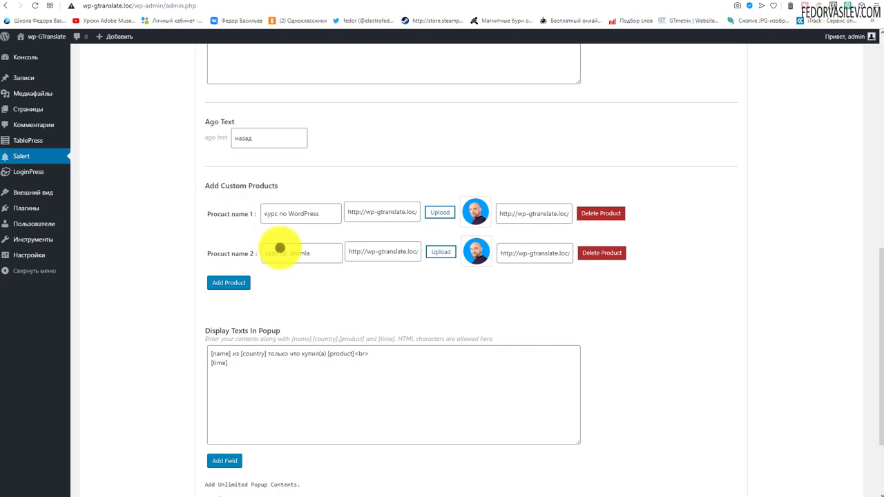
Add two empty product rows under Add Custom Products.
{"action": "left_click", "coordinate": [229, 283]}
{"action": "left_click", "coordinate": [228, 285]}
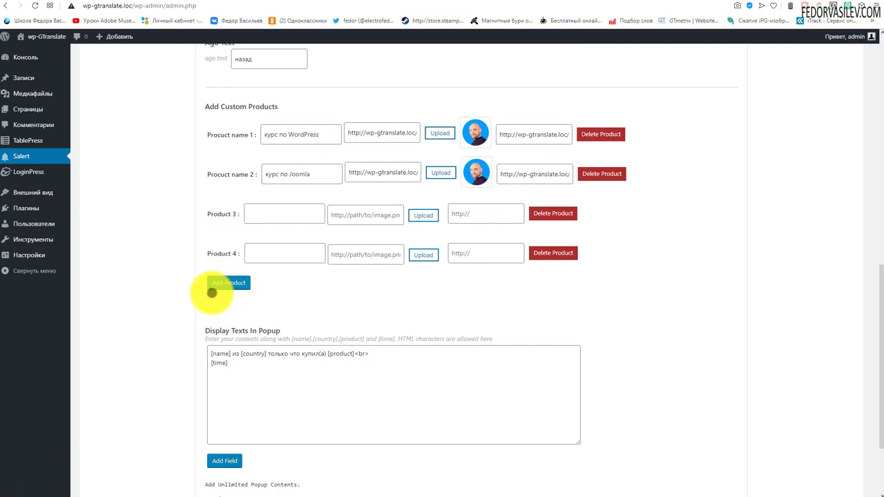
{"action": "scroll", "coordinate": [212, 292], "scroll_direction": "up", "scroll_amount": 1}
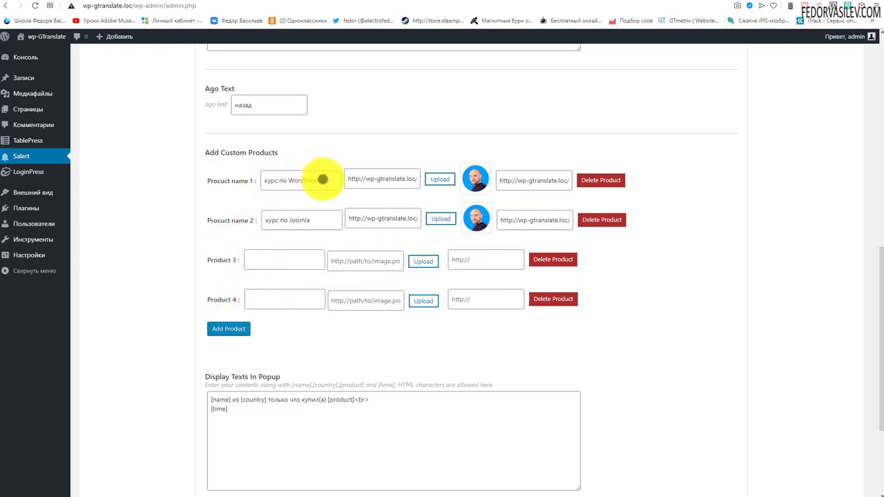
Review the names of the two filled-in custom products and the image URL of the WordPress course.
{"action": "left_click_drag", "start_coordinate": [322, 180], "coordinate": [223, 241]}
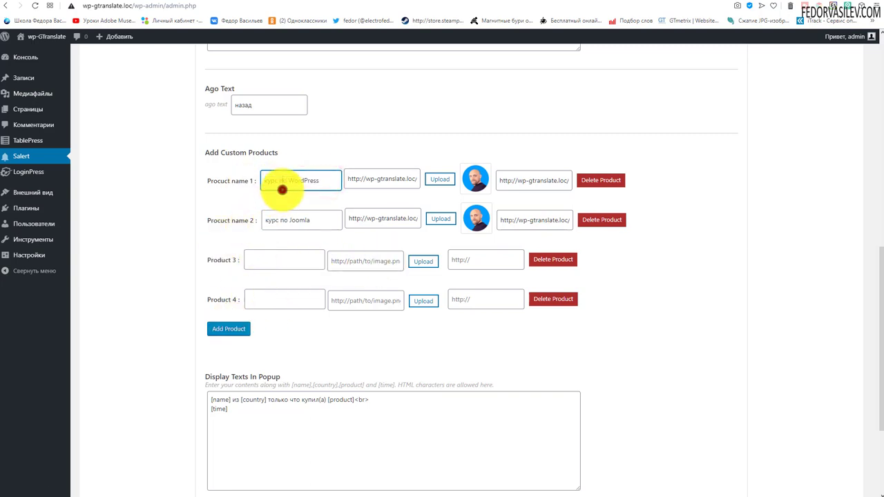
{"action": "left_click_drag", "start_coordinate": [322, 182], "coordinate": [267, 180]}
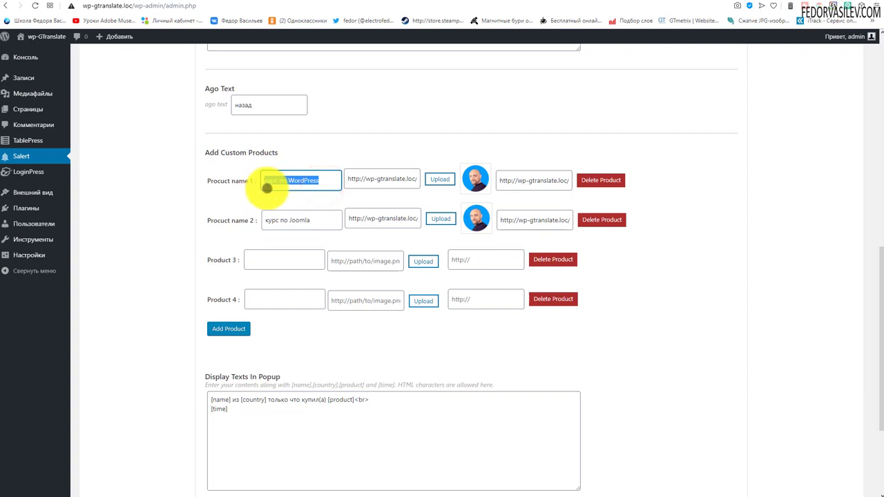
{"action": "left_click_drag", "start_coordinate": [322, 220], "coordinate": [203, 221]}
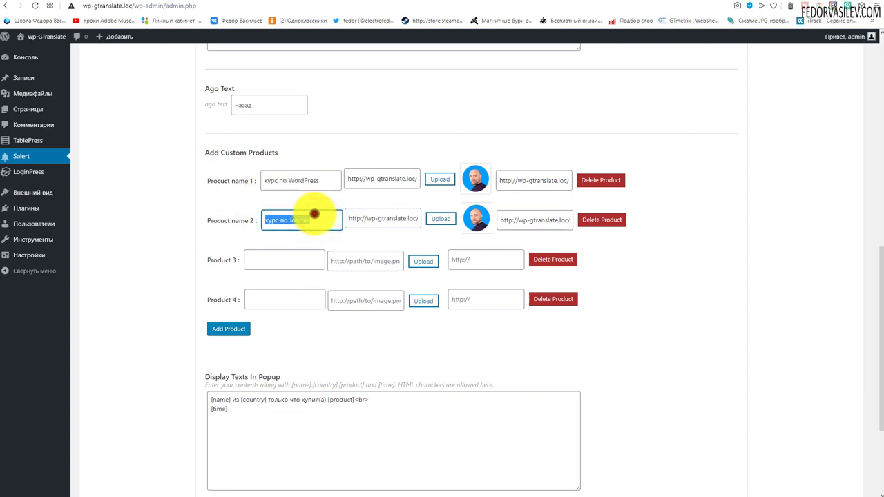
{"action": "left_click", "coordinate": [314, 215]}
{"action": "left_click_drag", "start_coordinate": [349, 177], "coordinate": [409, 180]}
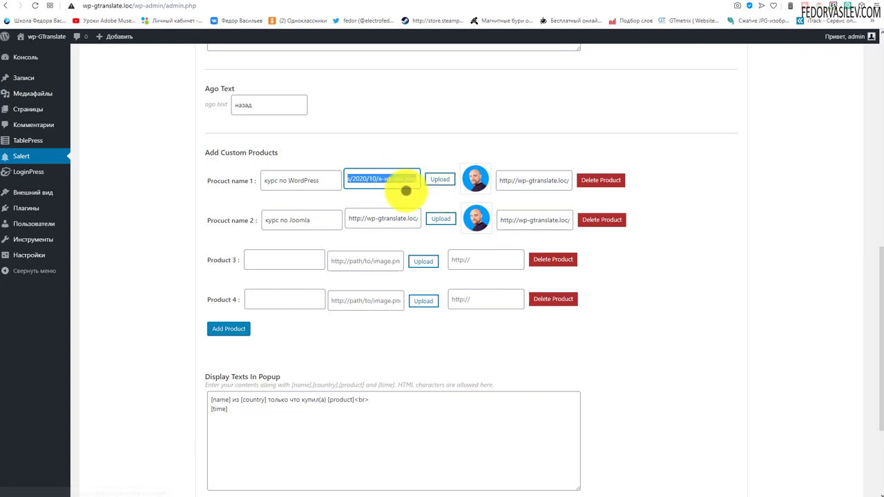
Browse the media library for the WordPress course's image, select я-на-аву.png and cancel the choice.
{"action": "left_click", "coordinate": [443, 181]}
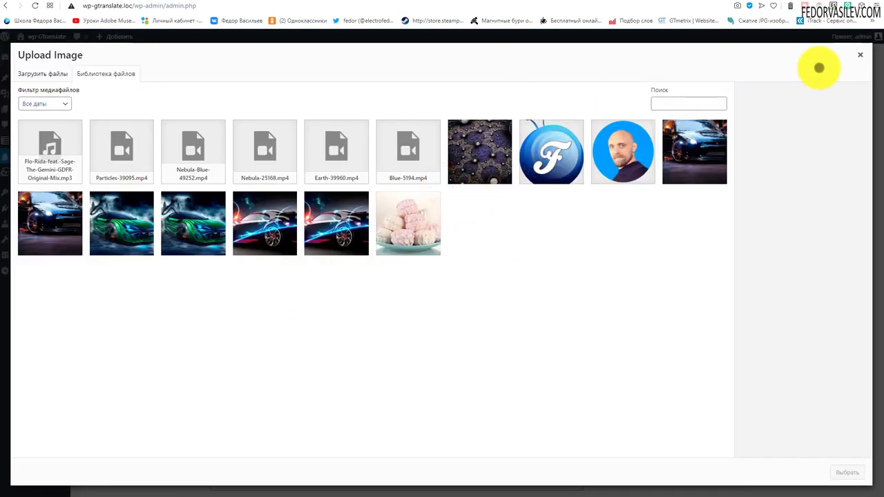
{"action": "left_click", "coordinate": [571, 160]}
{"action": "left_click", "coordinate": [616, 174]}
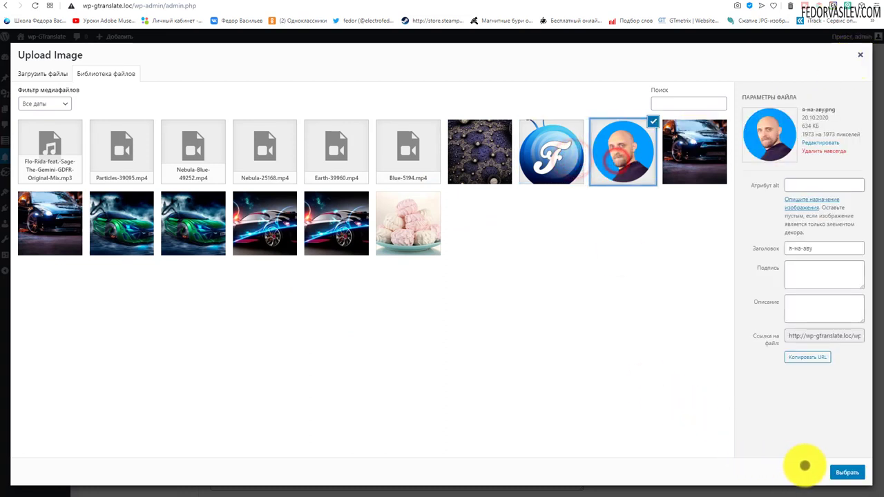
{"action": "left_click", "coordinate": [862, 53]}
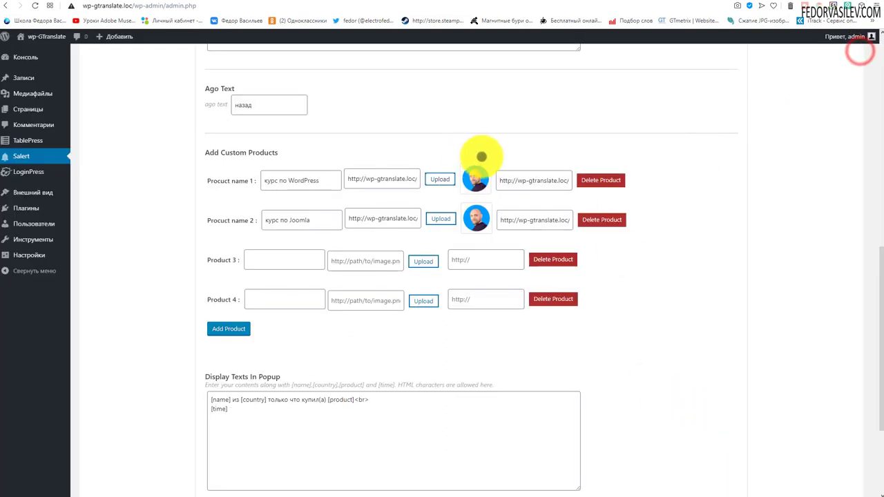
Review the WordPress course's link address and delete the empty Product 3 and Product 4 rows.
{"action": "left_click_drag", "start_coordinate": [499, 181], "coordinate": [588, 184]}
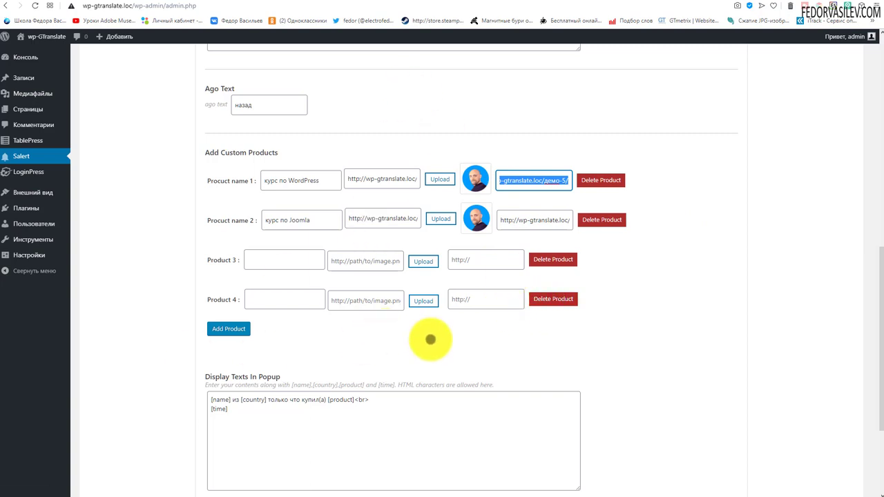
{"action": "left_click", "coordinate": [544, 304]}
{"action": "left_click", "coordinate": [550, 260]}
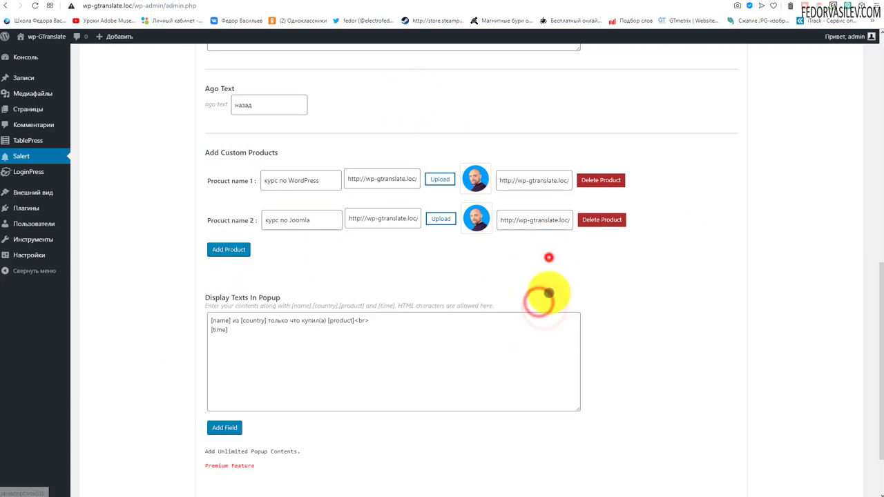
Examine the text template with its name, country, product and time placeholders under Display Texts In Popup.
{"action": "scroll", "coordinate": [367, 259], "scroll_direction": "down", "scroll_amount": 2}
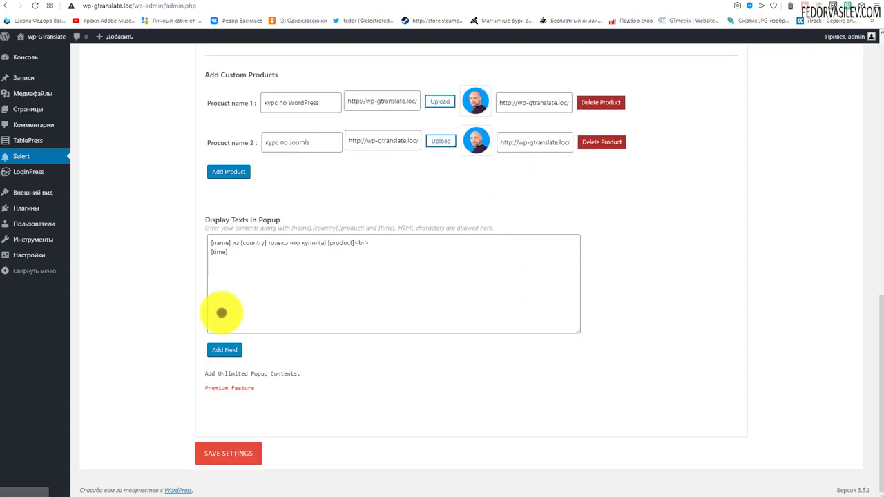
{"action": "left_click", "coordinate": [246, 263]}
{"action": "key", "text": "ctrl+a"}
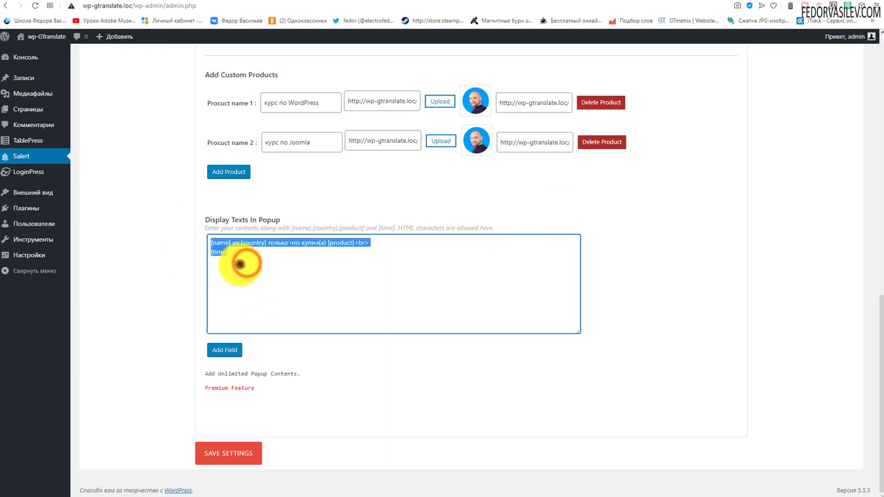
{"action": "left_click", "coordinate": [237, 262]}
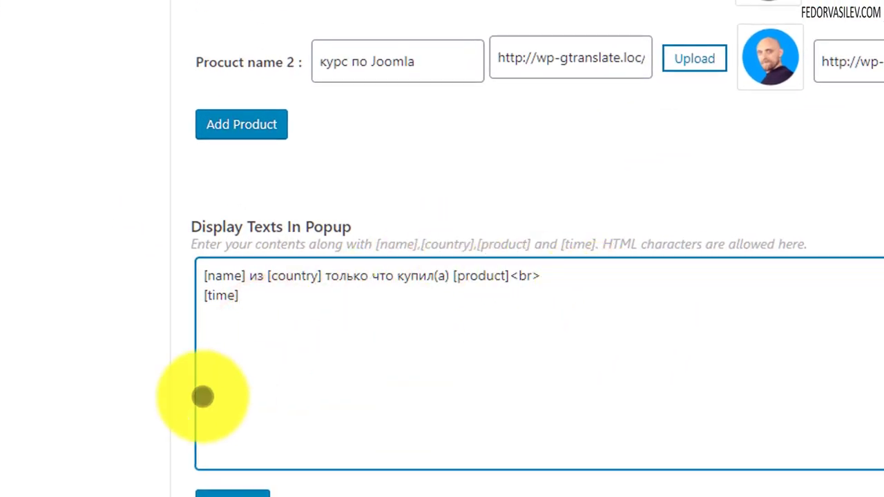
Check the [name], [country], [product] and [time] placeholders one by one in the popup text template.
{"action": "left_click_drag", "start_coordinate": [247, 272], "coordinate": [162, 278]}
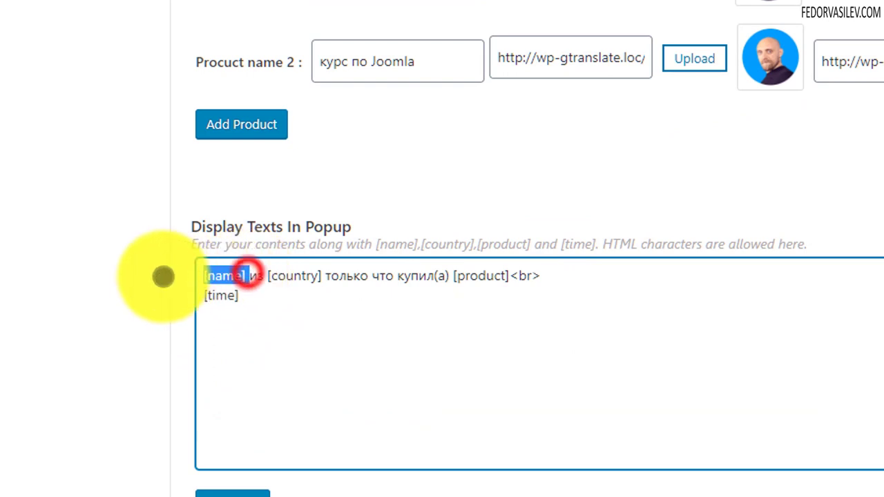
{"action": "left_click", "coordinate": [227, 300]}
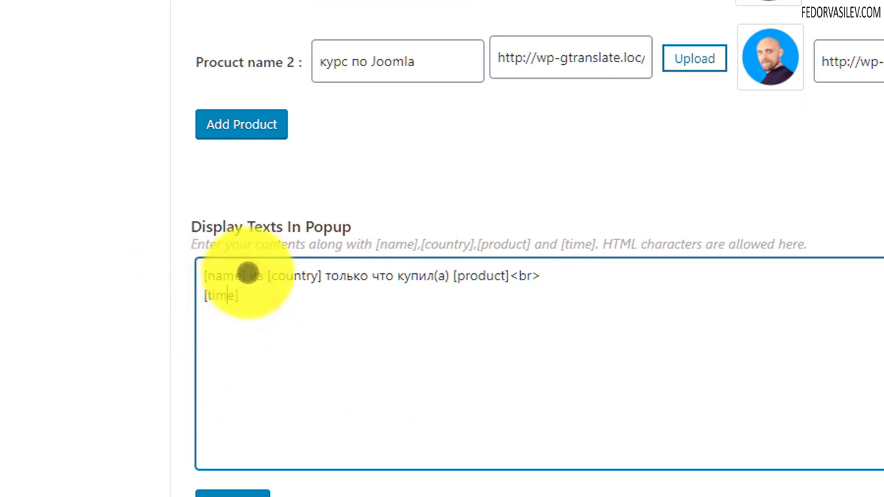
{"action": "left_click_drag", "start_coordinate": [249, 272], "coordinate": [163, 281]}
{"action": "left_click", "coordinate": [227, 304]}
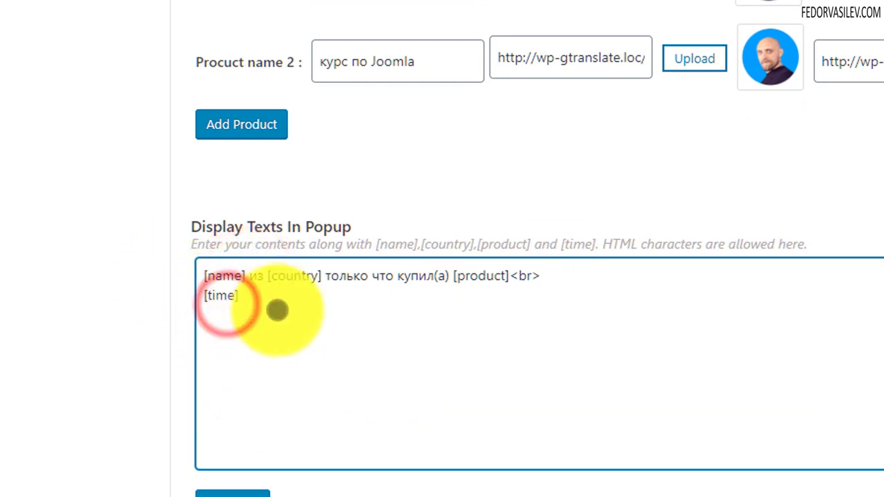
{"action": "left_click_drag", "start_coordinate": [246, 275], "coordinate": [181, 280]}
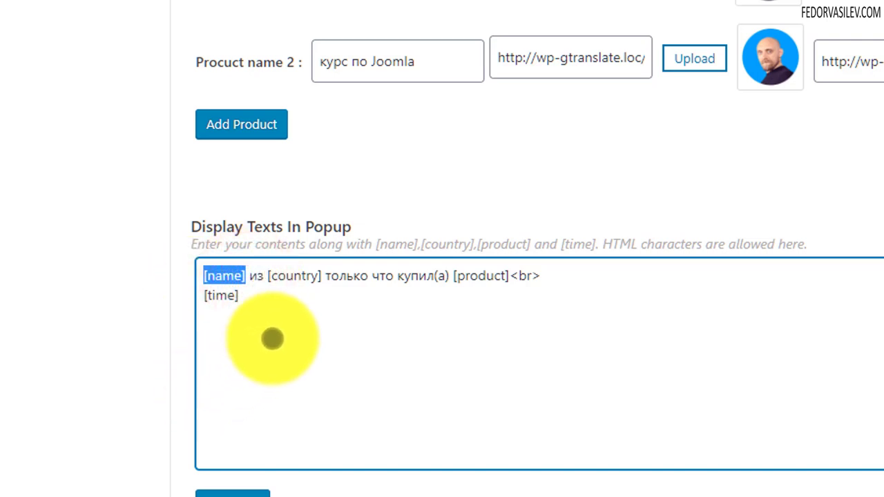
{"action": "left_click", "coordinate": [287, 314]}
{"action": "left_click_drag", "start_coordinate": [326, 275], "coordinate": [266, 277]}
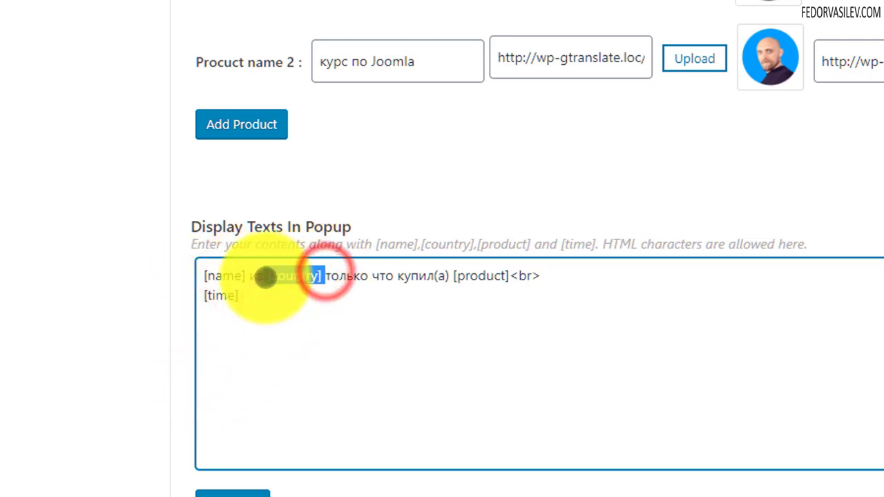
{"action": "left_click", "coordinate": [350, 310]}
{"action": "left_click_drag", "start_coordinate": [458, 276], "coordinate": [509, 279]}
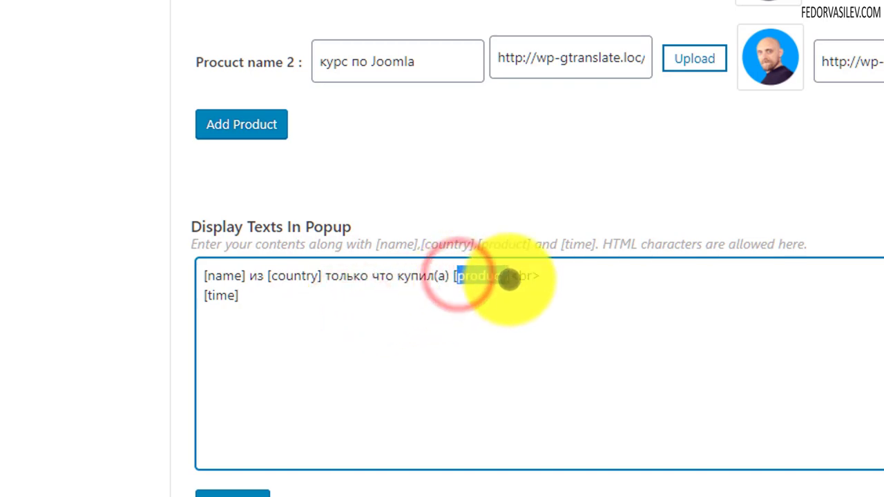
{"action": "left_click", "coordinate": [343, 352]}
{"action": "left_click_drag", "start_coordinate": [249, 298], "coordinate": [196, 305]}
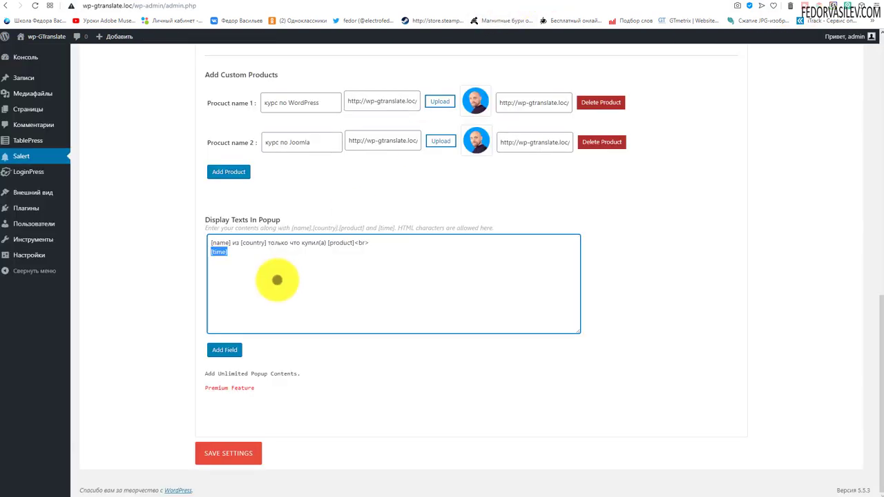
{"action": "left_click", "coordinate": [273, 280]}
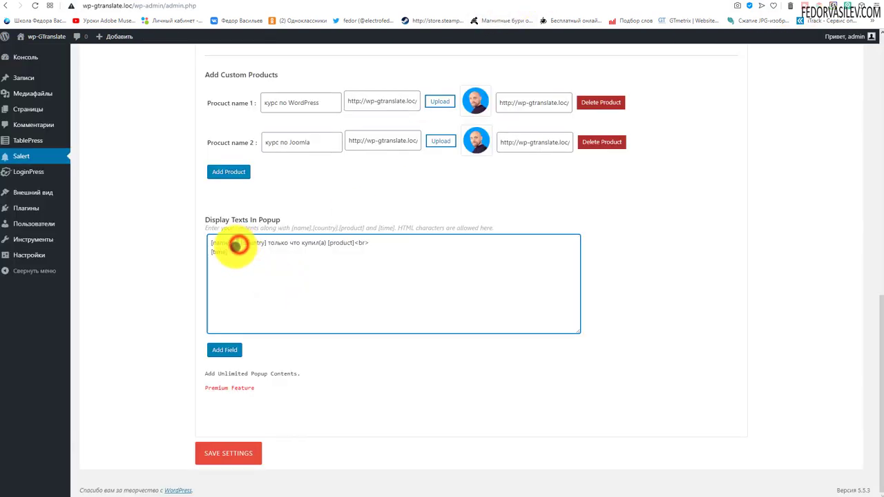
Examine the connecting words "из" and "только что купил(а)" and the popup text template as a whole.
{"action": "left_click", "coordinate": [231, 273]}
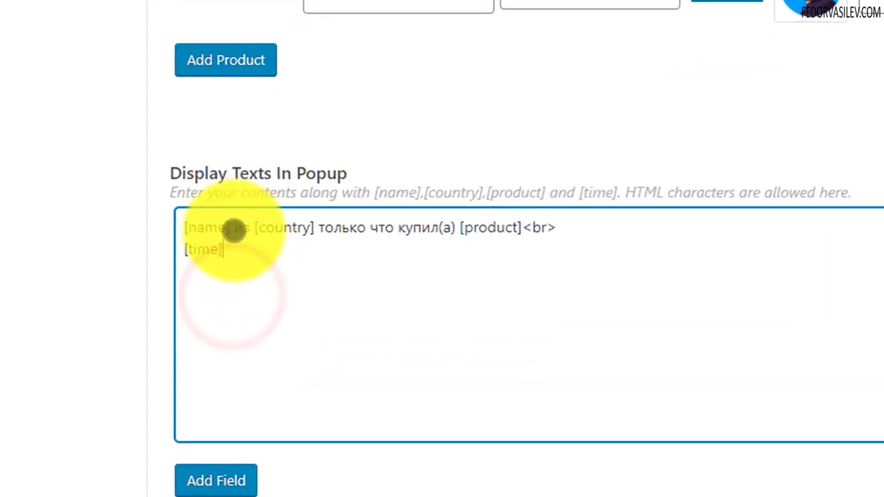
{"action": "left_click", "coordinate": [234, 233]}
{"action": "left_click", "coordinate": [329, 275]}
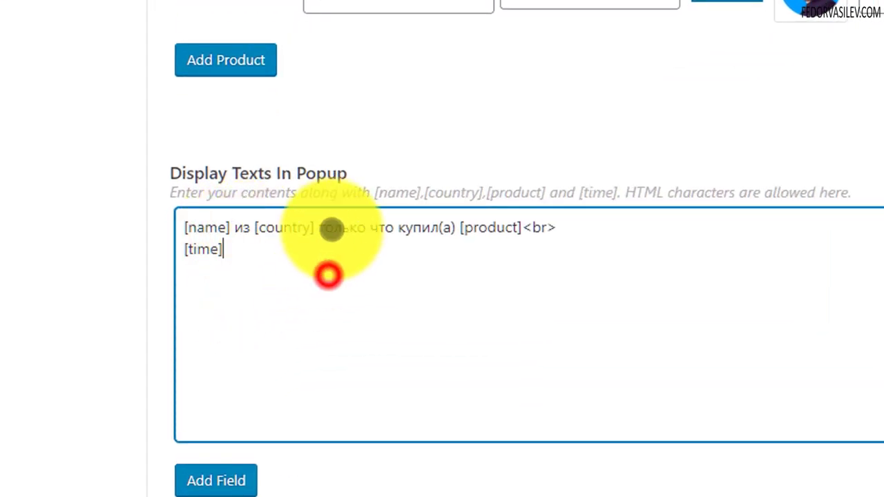
{"action": "left_click_drag", "start_coordinate": [318, 228], "coordinate": [435, 234]}
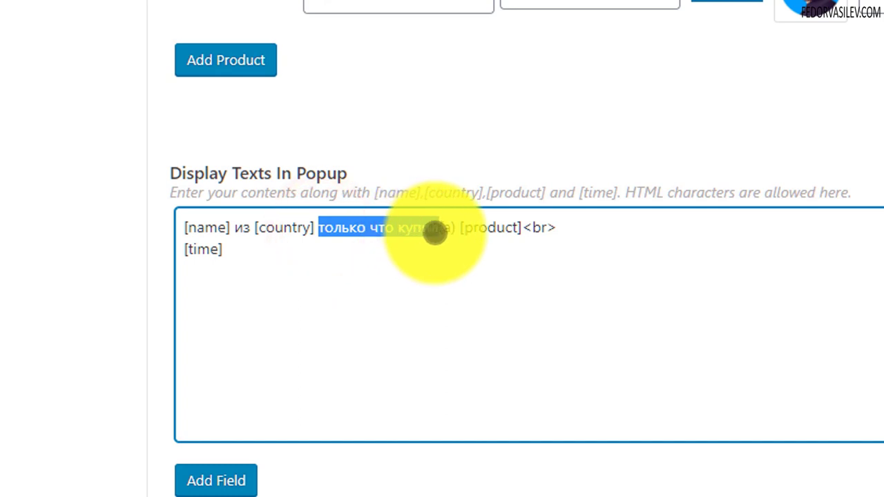
{"action": "left_click", "coordinate": [414, 276]}
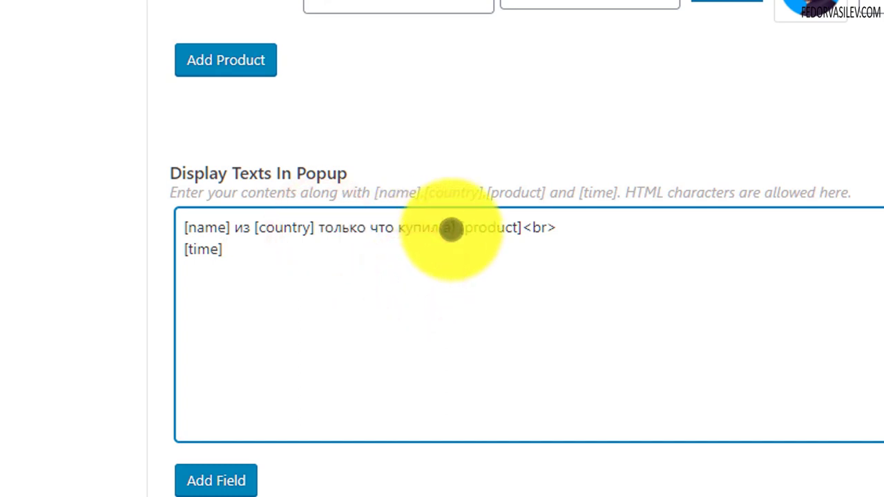
{"action": "left_click", "coordinate": [451, 230]}
{"action": "left_click", "coordinate": [428, 257]}
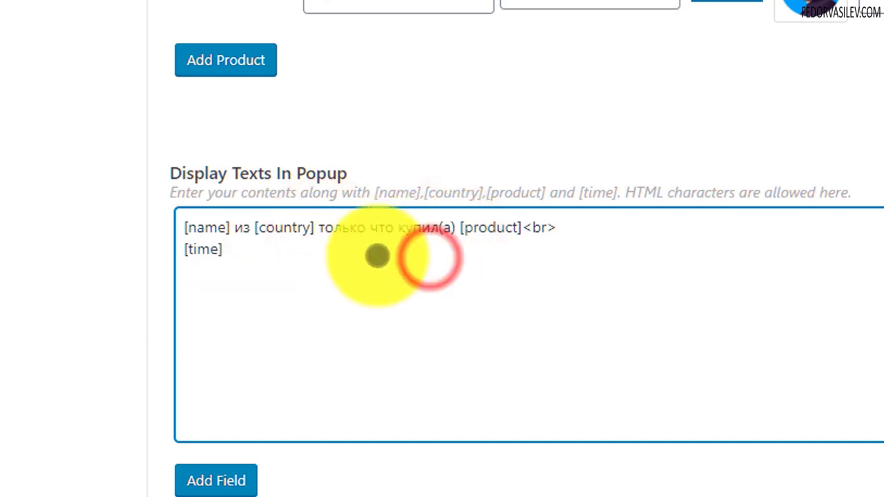
{"action": "left_click_drag", "start_coordinate": [454, 228], "coordinate": [316, 229]}
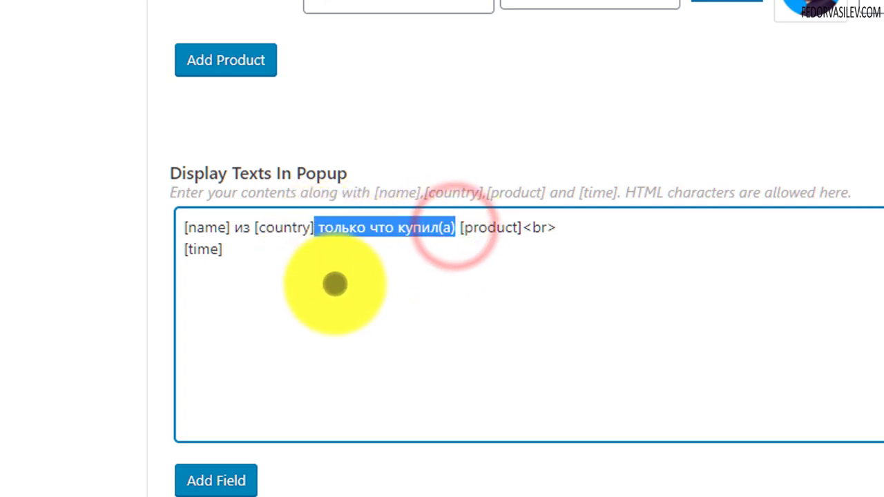
{"action": "left_click", "coordinate": [335, 286]}
{"action": "left_click_drag", "start_coordinate": [266, 258], "coordinate": [145, 219]}
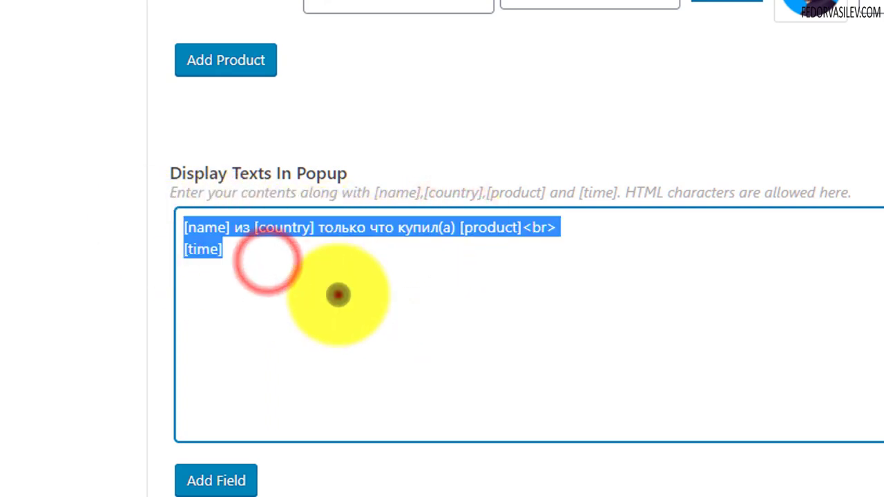
{"action": "left_click", "coordinate": [338, 295]}
{"action": "left_click_drag", "start_coordinate": [269, 266], "coordinate": [119, 214]}
{"action": "left_click", "coordinate": [393, 287]}
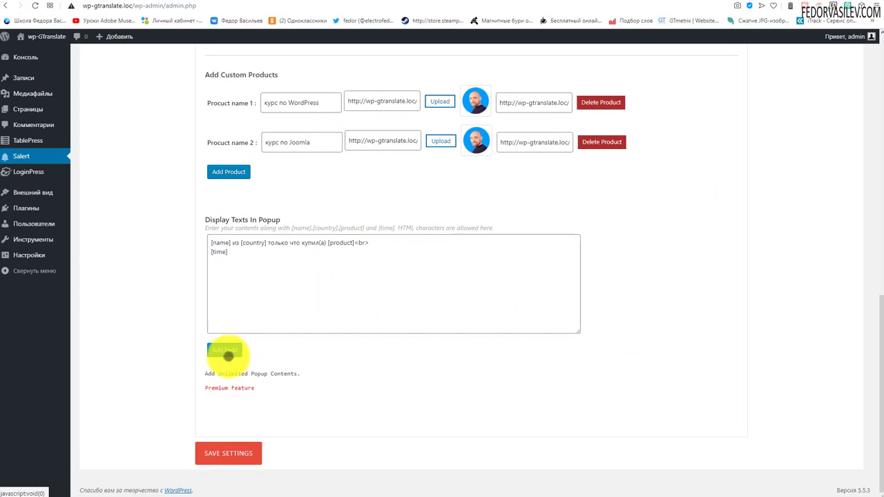
Review the premium note below the popup text and the display settings for person names, countries, time period and custom products.
{"action": "left_click_drag", "start_coordinate": [204, 388], "coordinate": [254, 389]}
{"action": "left_click", "coordinate": [325, 391]}
{"action": "scroll", "coordinate": [332, 332], "scroll_direction": "up", "scroll_amount": 2}
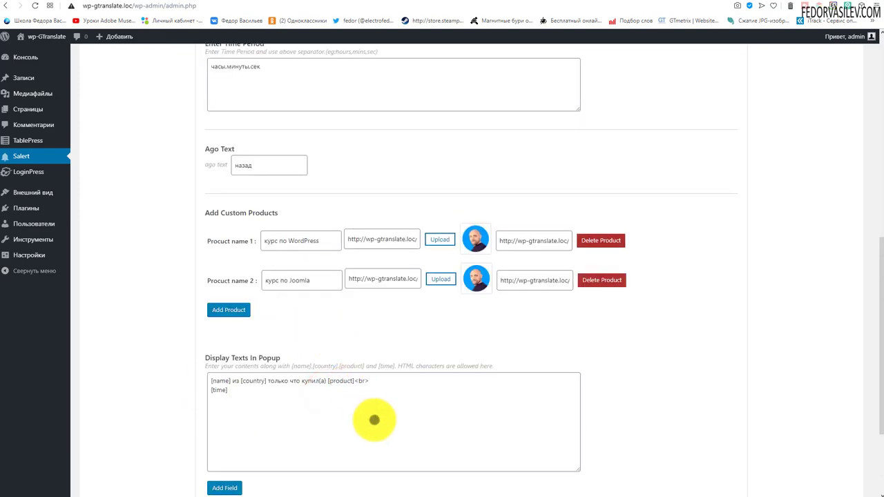
{"action": "scroll", "coordinate": [374, 419], "scroll_direction": "up", "scroll_amount": 5}
{"action": "scroll", "coordinate": [374, 420], "scroll_direction": "down", "scroll_amount": 7}
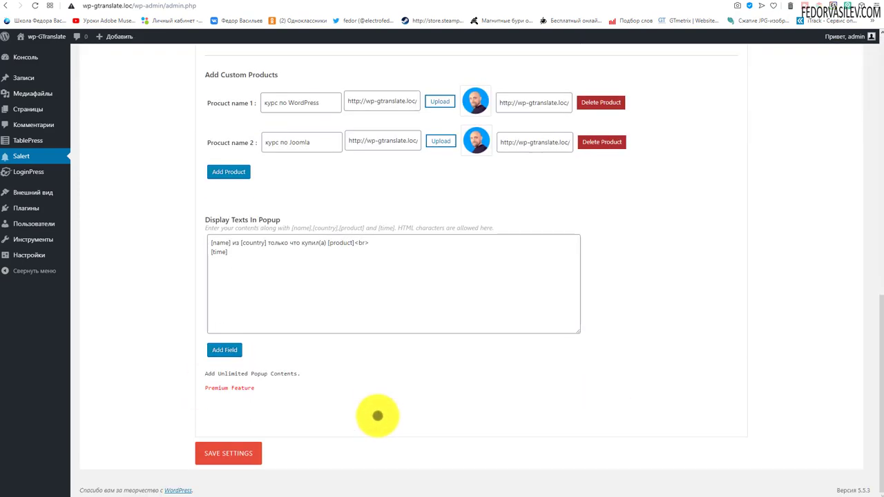
{"action": "scroll", "coordinate": [374, 398], "scroll_direction": "up", "scroll_amount": 4}
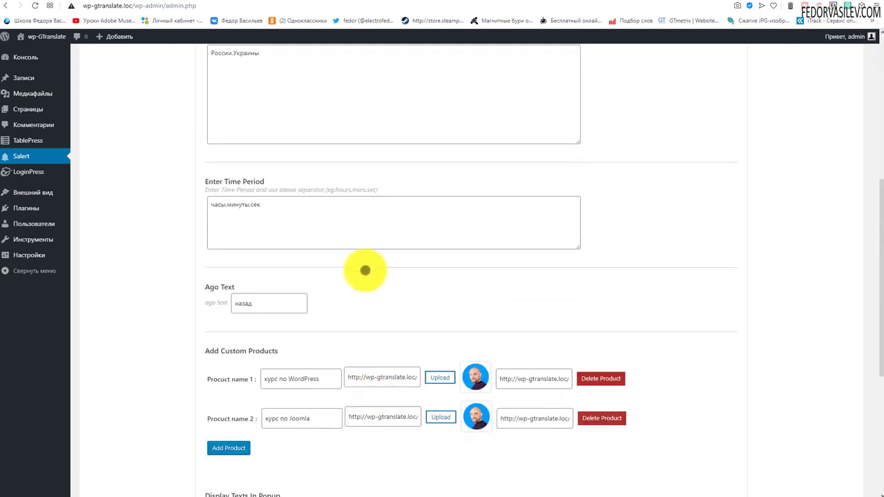
{"action": "scroll", "coordinate": [381, 301], "scroll_direction": "down", "scroll_amount": 2}
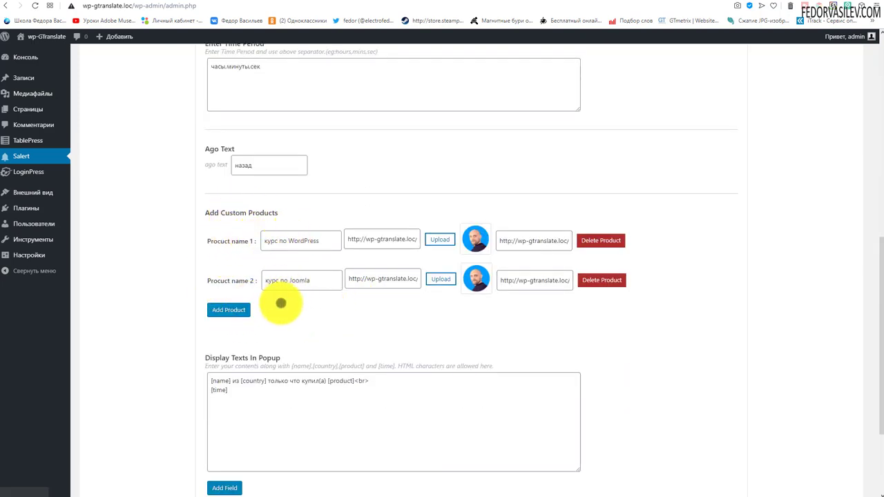
{"action": "scroll", "coordinate": [267, 276], "scroll_direction": "up", "scroll_amount": 7}
{"action": "triple_click", "coordinate": [297, 224]}
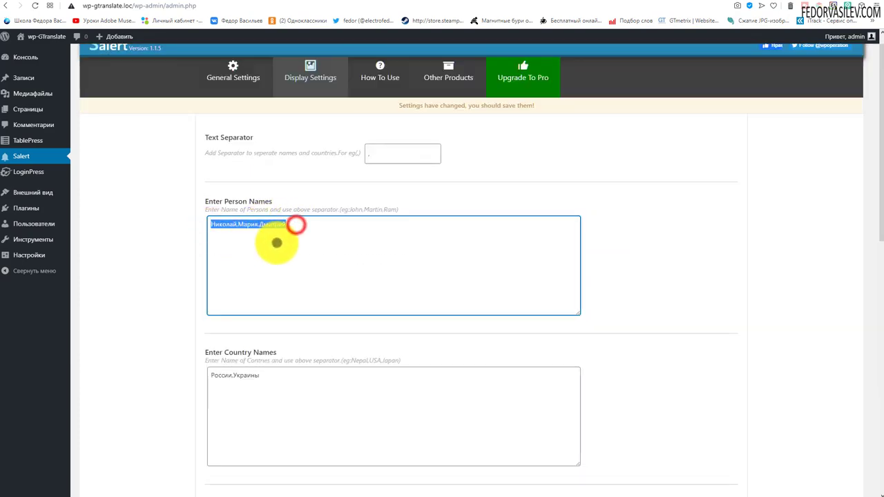
{"action": "scroll", "coordinate": [300, 228], "scroll_direction": "down", "scroll_amount": 2}
{"action": "triple_click", "coordinate": [306, 232]}
{"action": "scroll", "coordinate": [291, 256], "scroll_direction": "down", "scroll_amount": 2}
{"action": "scroll", "coordinate": [322, 251], "scroll_direction": "down", "scroll_amount": 5}
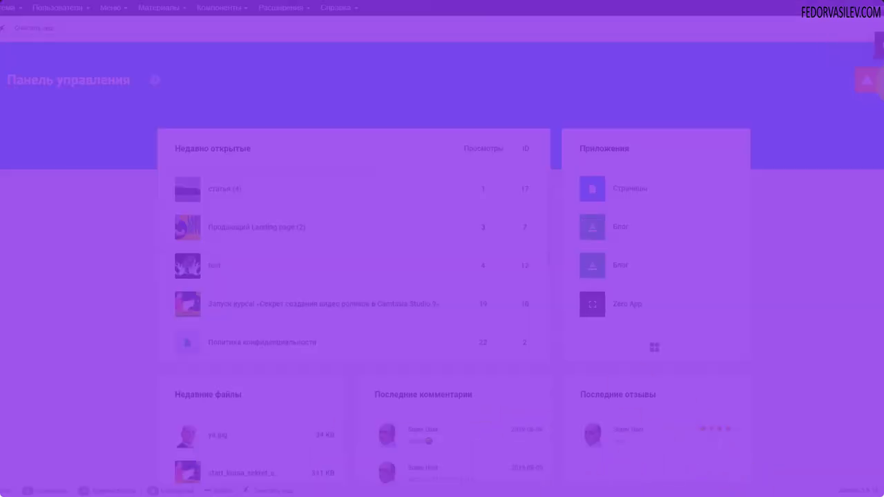
{"action": "left_click", "coordinate": [876, 84]}
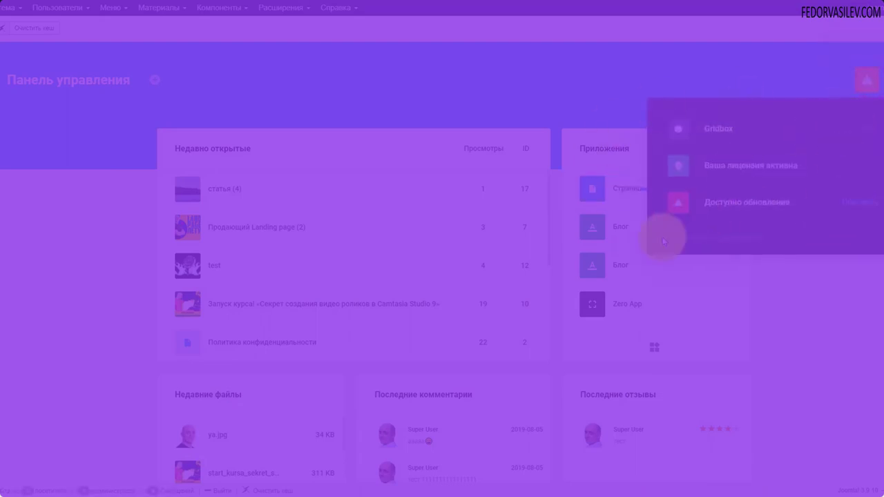
{"action": "left_click", "coordinate": [713, 161]}
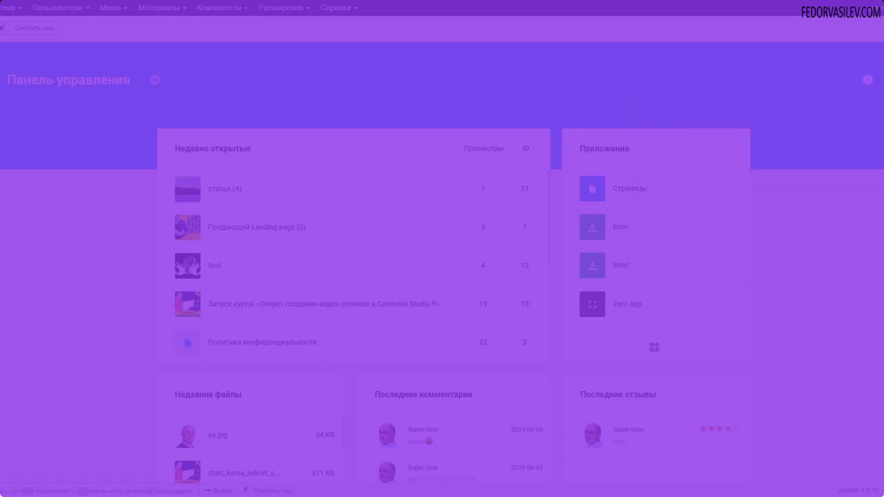
{"action": "left_click", "coordinate": [14, 177]}
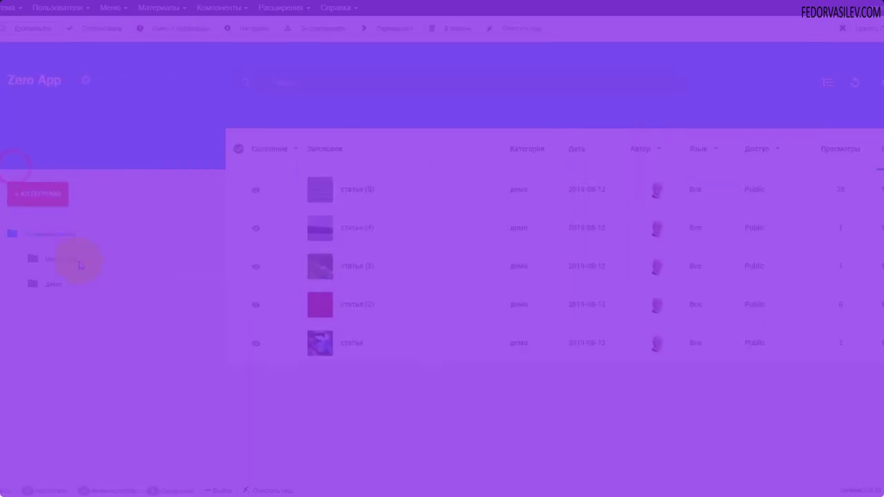
{"action": "left_click", "coordinate": [88, 87]}
{"action": "left_click", "coordinate": [93, 206]}
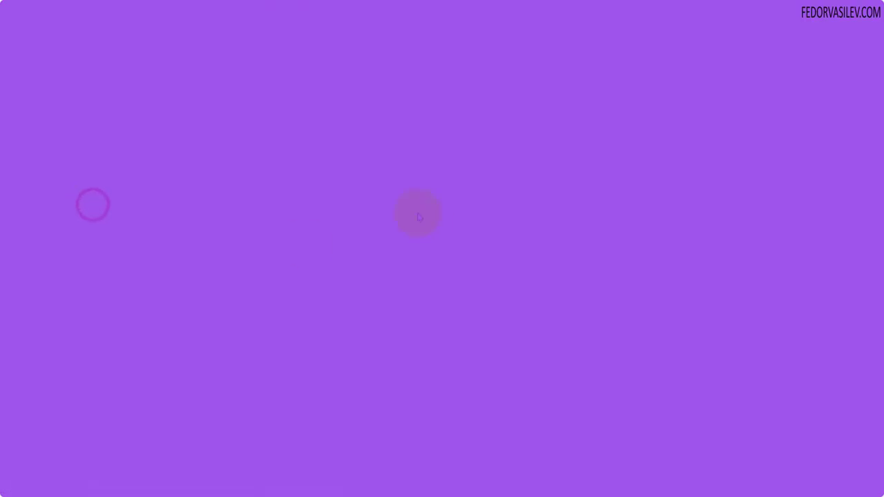